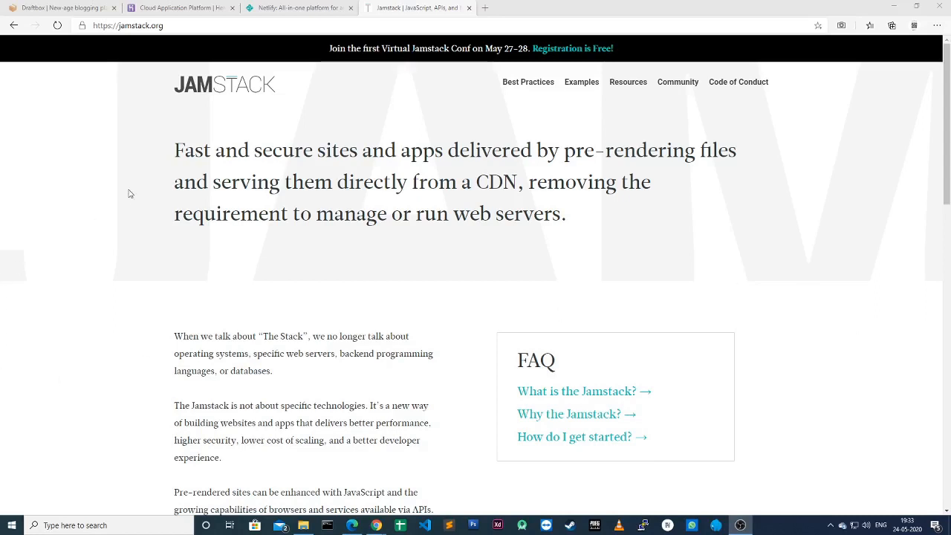
# Step: Switch from the Jamstack.org tab to the draftbox.co landing page
pyautogui.click(65, 7)
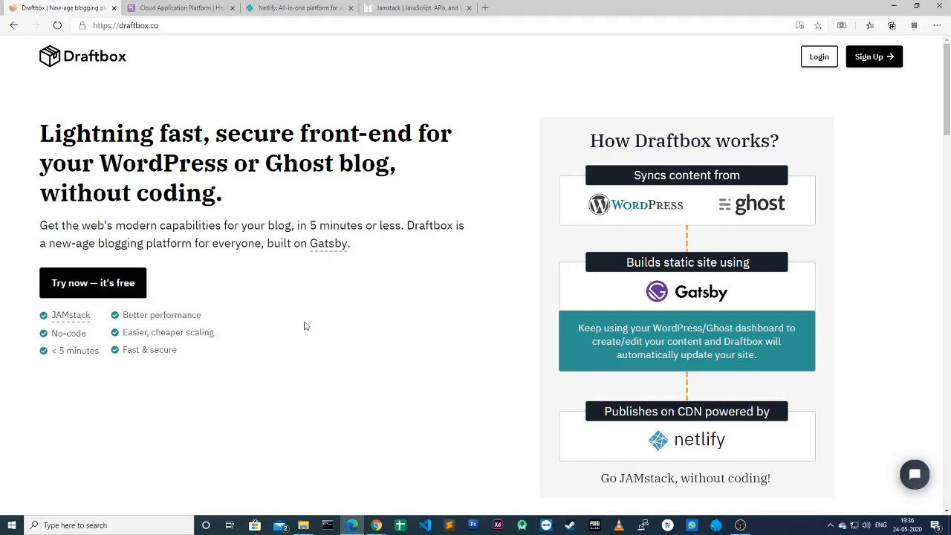
# Step: Glance over the Heroku and Netlify home pages, finishing on the Heroku tab
pyautogui.moveTo(352, 525)
pyautogui.click(168, 8)
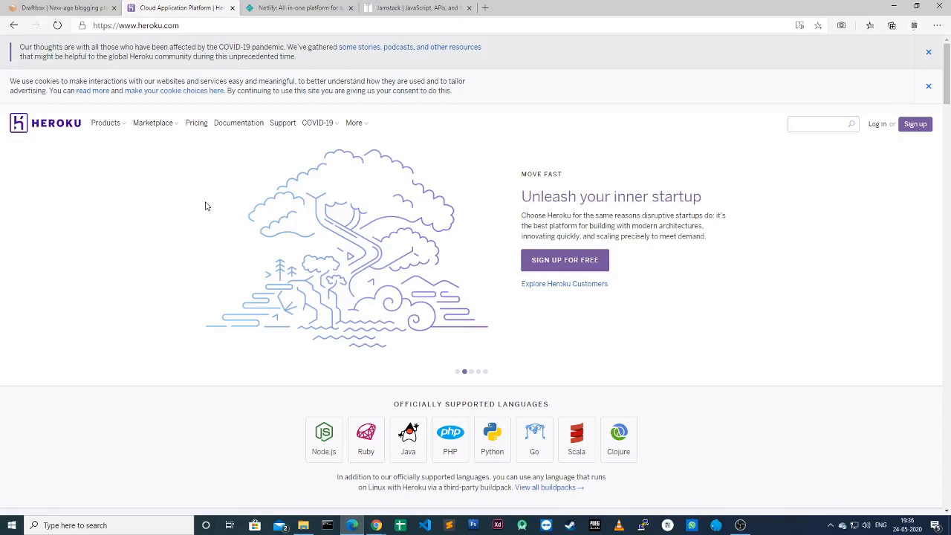
pyautogui.hotkey('ctrl', 'Tab')
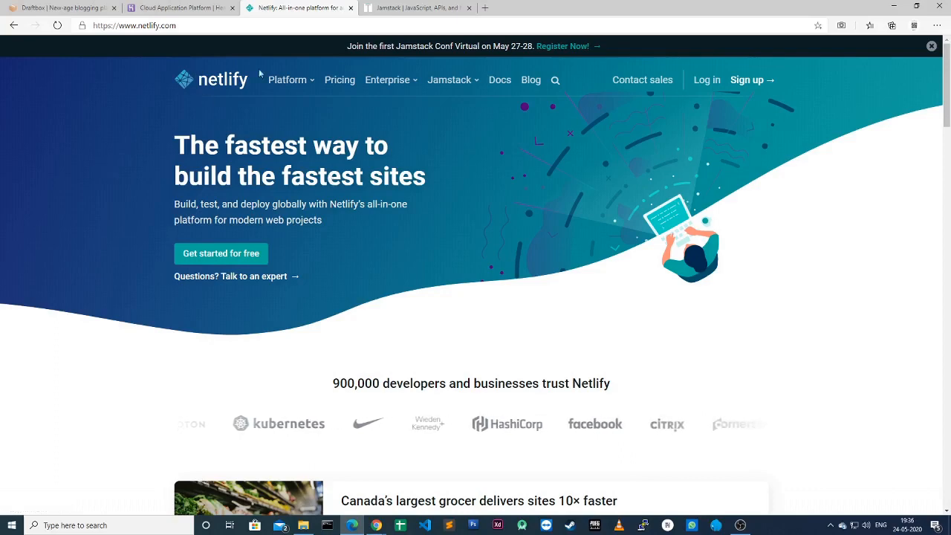
pyautogui.click(201, 9)
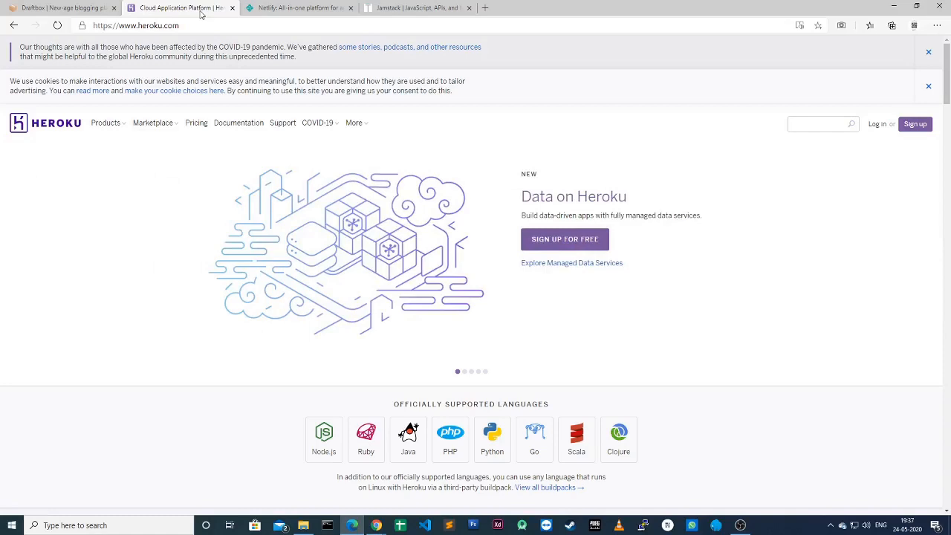
# Step: Bring up Chrome's Heroku tab and go to Account settings > Billing
pyautogui.click(893, 6)
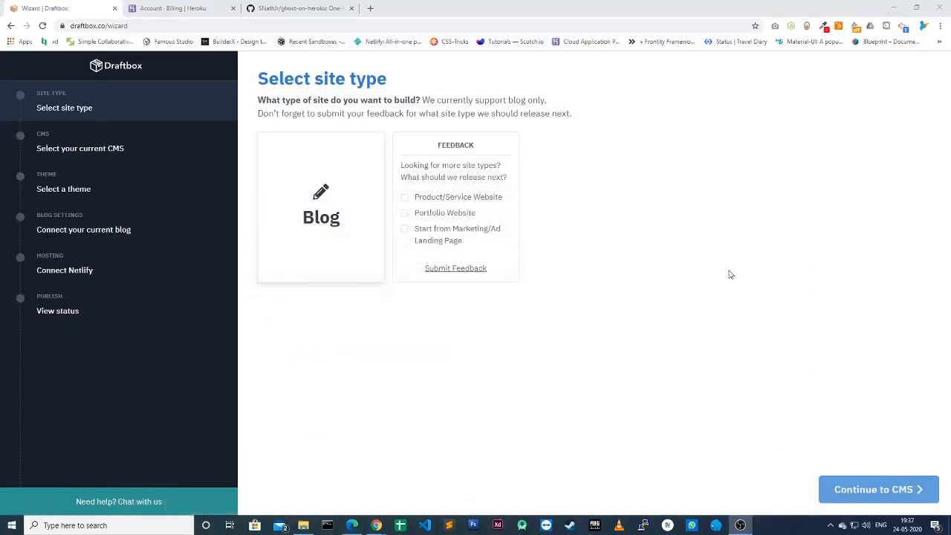
pyautogui.click(179, 9)
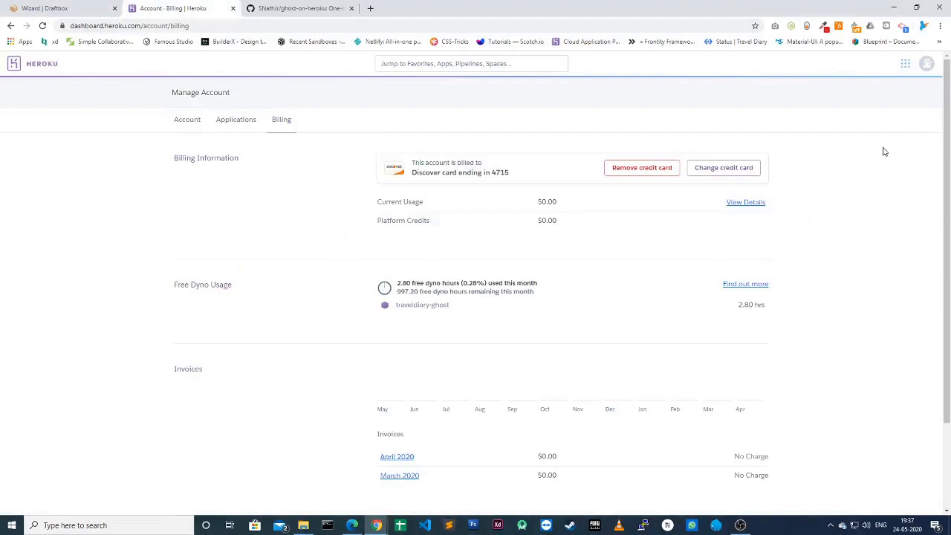
pyautogui.click(930, 66)
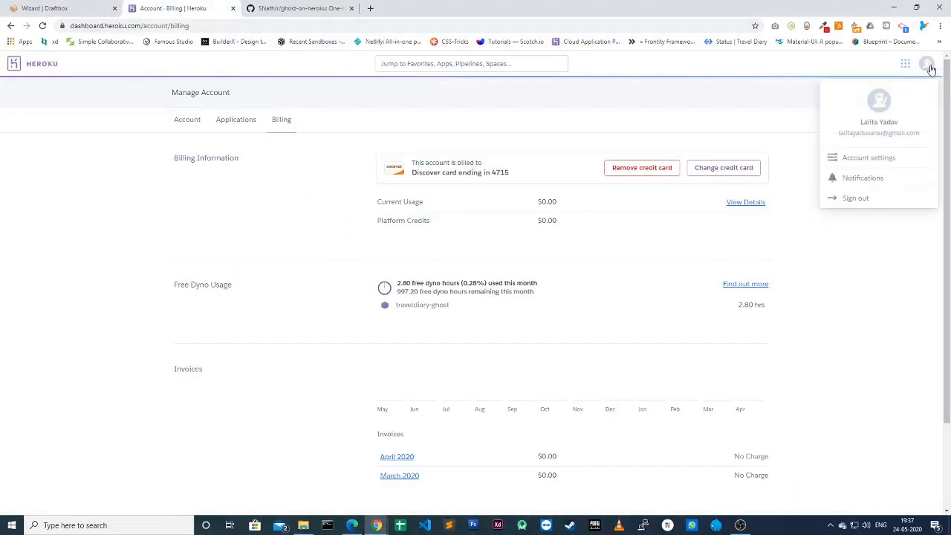
pyautogui.click(867, 159)
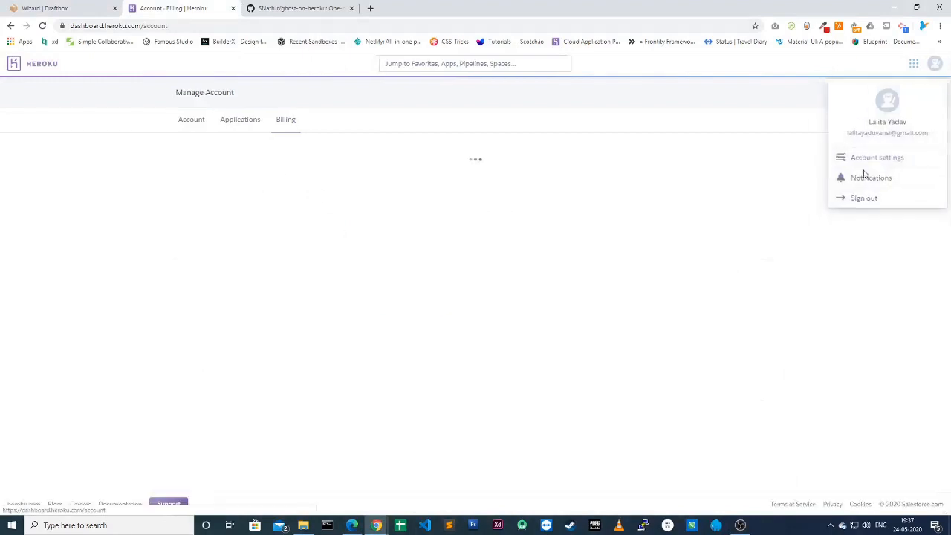
pyautogui.click(286, 120)
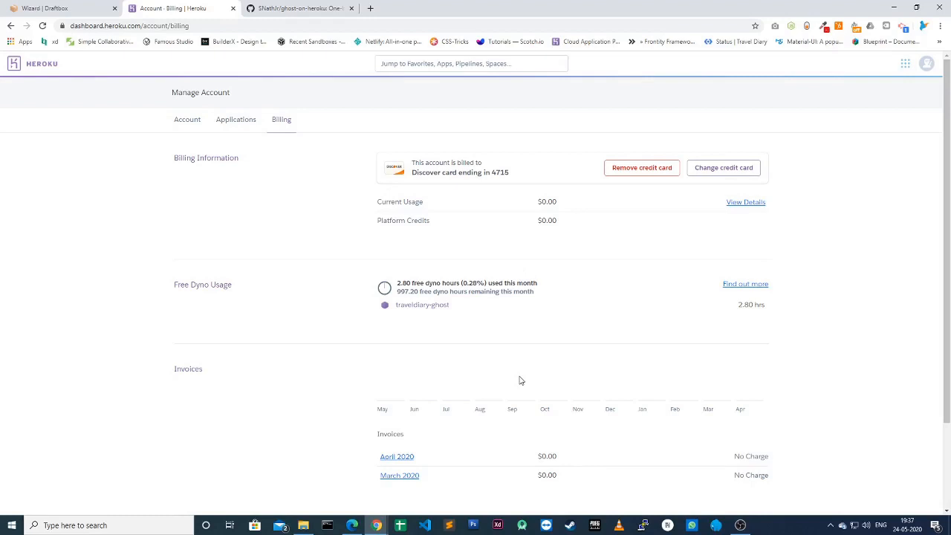
# Step: Point out the $0.00 April and March 2020 invoices below the free dyno usage
pyautogui.scroll(-2, 520, 380)
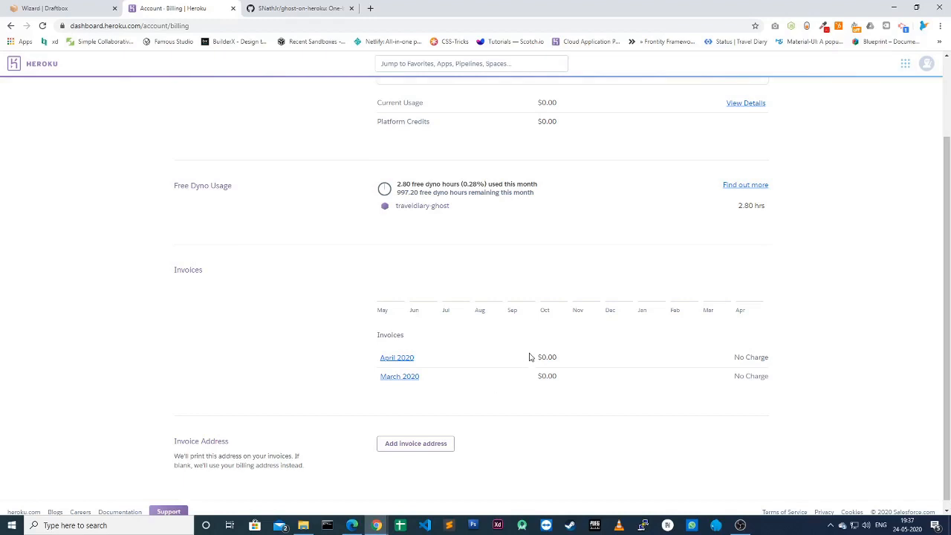
pyautogui.moveTo(531, 356); pyautogui.dragTo(575, 389)
pyautogui.click(573, 385)
pyautogui.scroll(2, 506, 443)
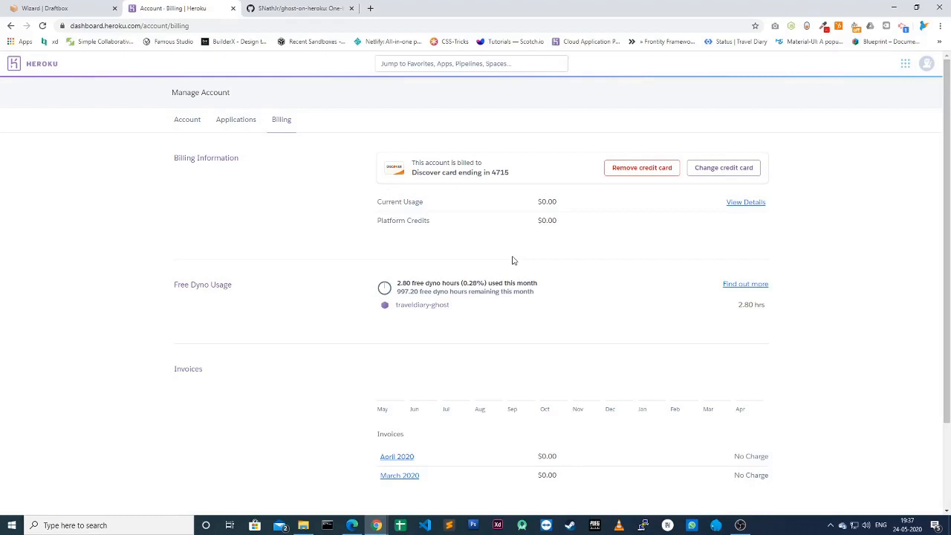
# Step: Launch Deploy to Heroku from the ghost-on-heroku GitHub repository's Deploy section
pyautogui.click(310, 9)
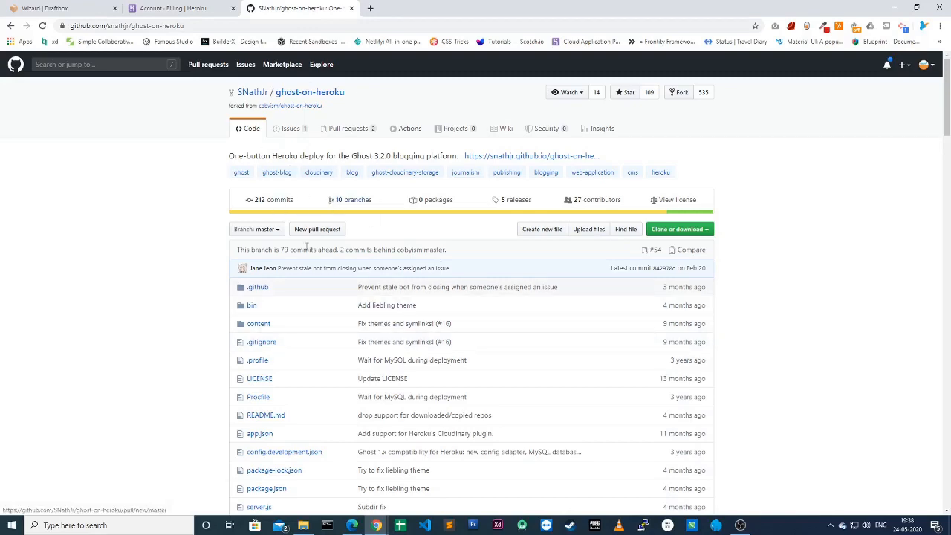
pyautogui.scroll(-1, 318, 286)
pyautogui.scroll(-7, 318, 286)
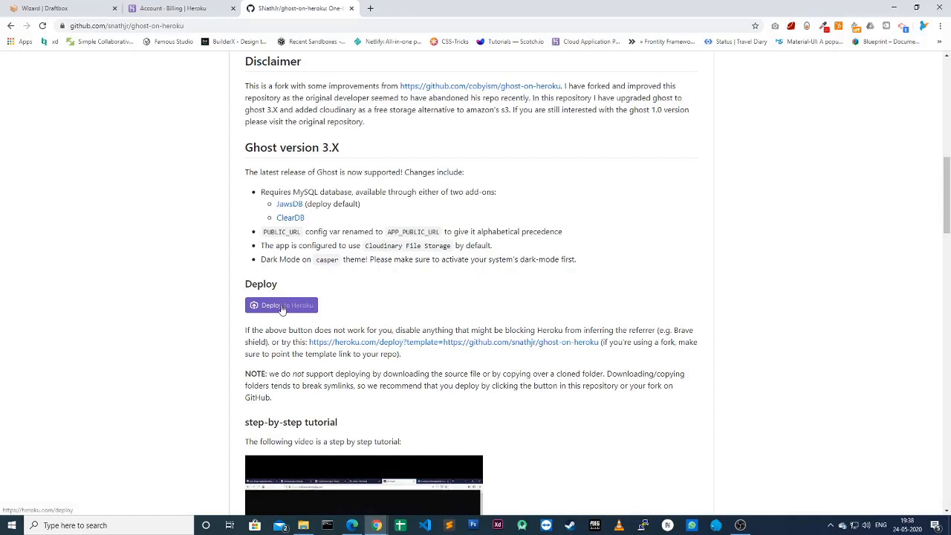
pyautogui.click(312, 307)
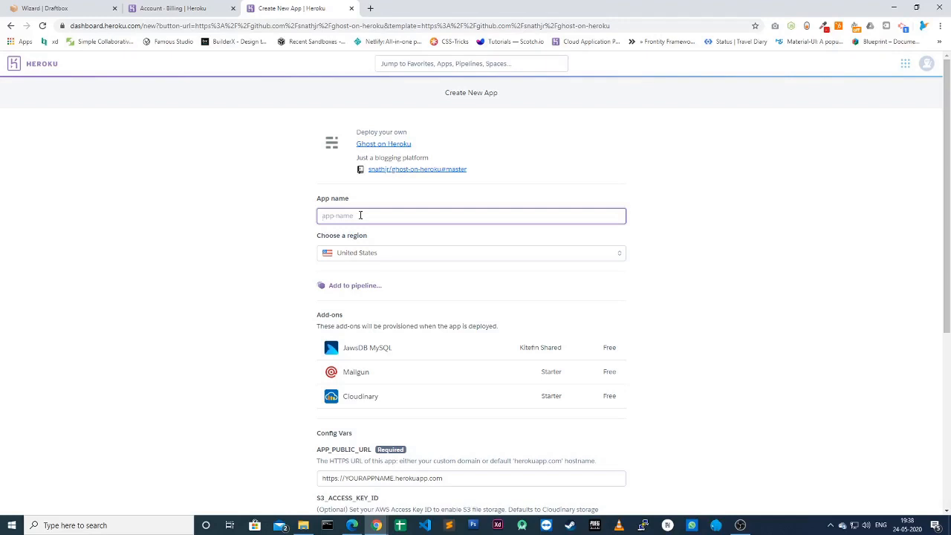
# Step: Enter foodie-heaven as the app name and confirm it is available
pyautogui.write('food')
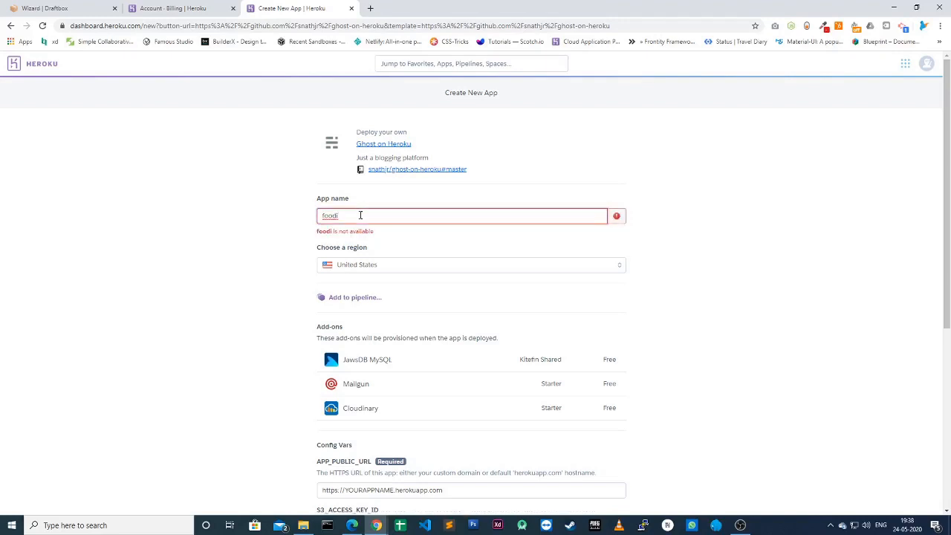
pyautogui.write('ie-heaven')
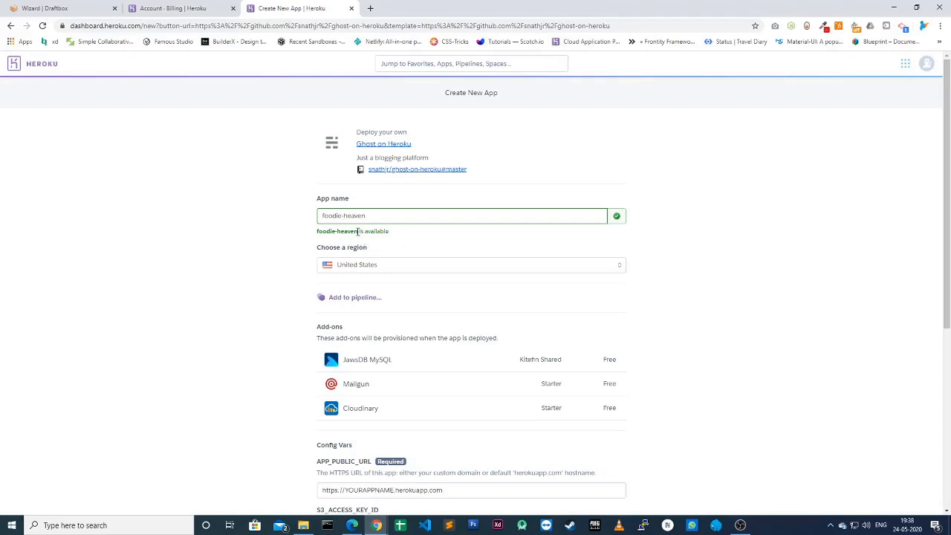
pyautogui.moveTo(358, 231); pyautogui.dragTo(317, 235)
pyautogui.hotkey('ctrl', 'c')
pyautogui.click(396, 229)
pyautogui.scroll(-3, 386, 245)
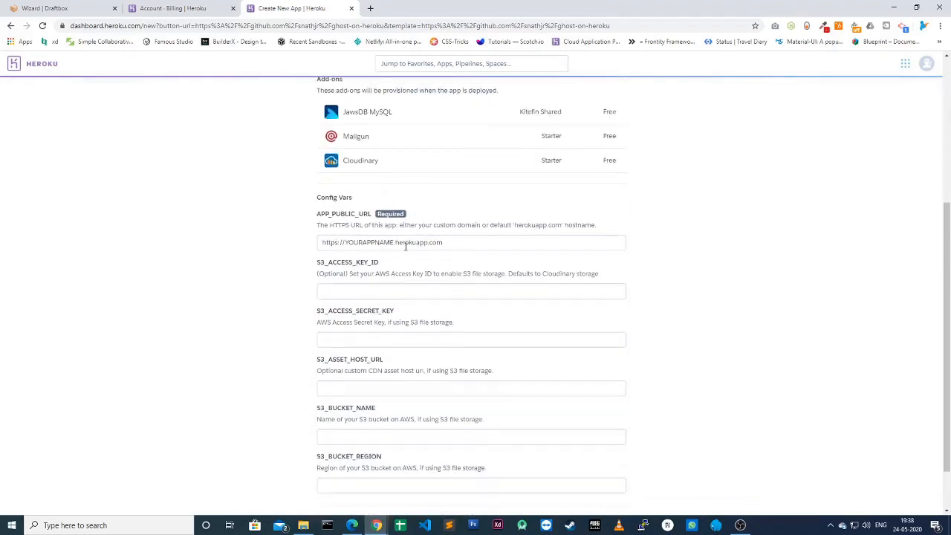
pyautogui.moveTo(345, 242); pyautogui.dragTo(394, 243)
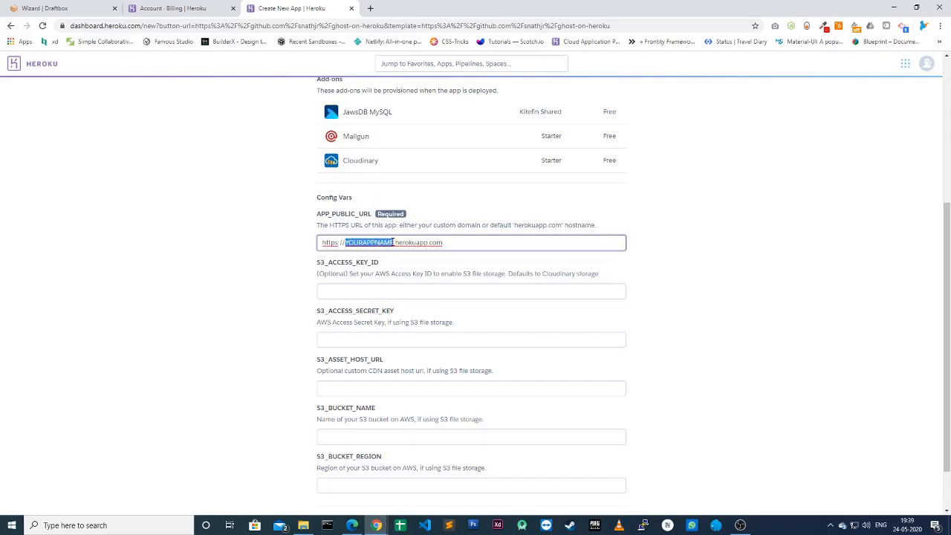
pyautogui.hotkey('ctrl', 'v')
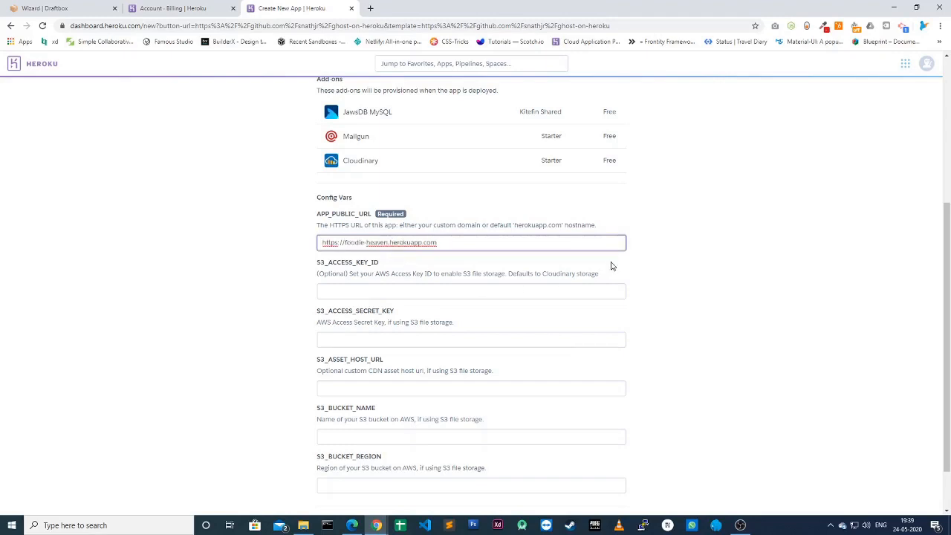
pyautogui.scroll(1, 684, 266)
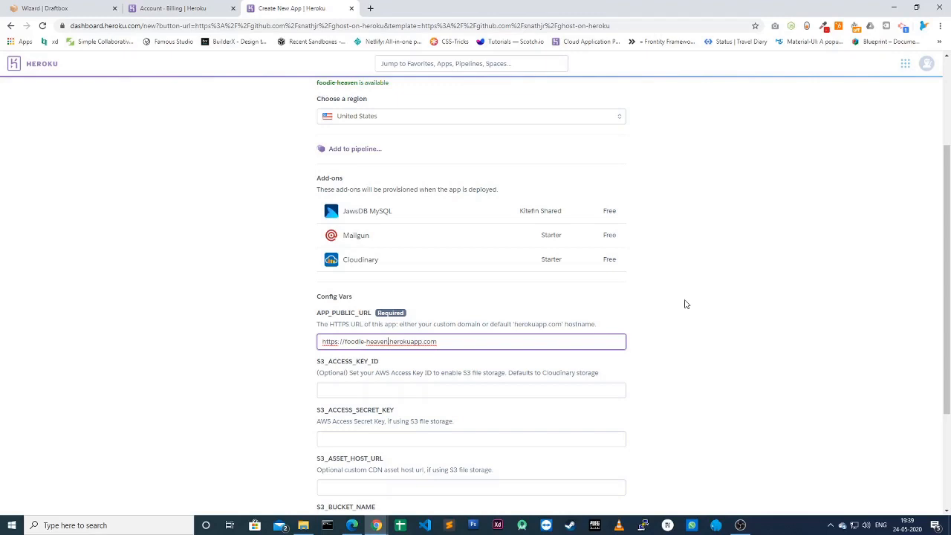
pyautogui.scroll(-3, 685, 304)
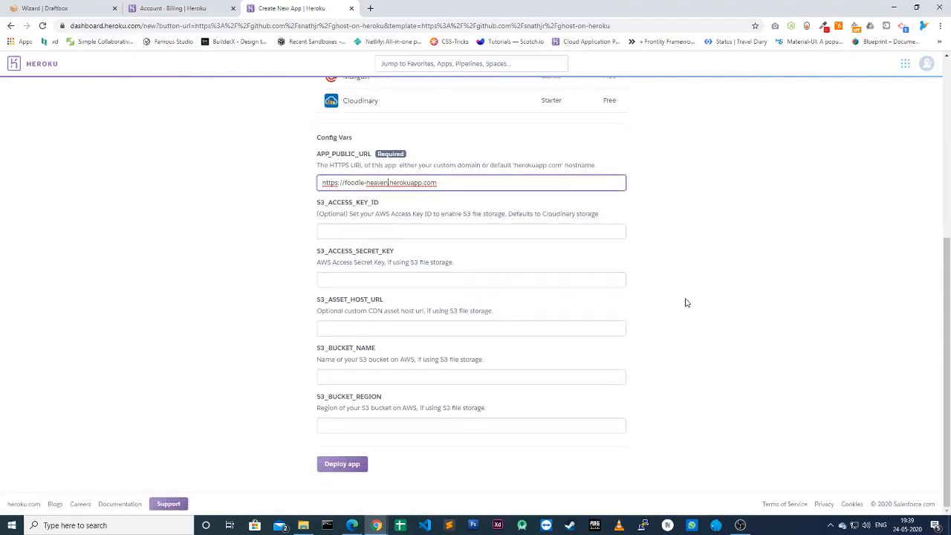
# Step: Deploy the foodie-heaven app and follow the deployment steps as they progress
pyautogui.click(341, 464)
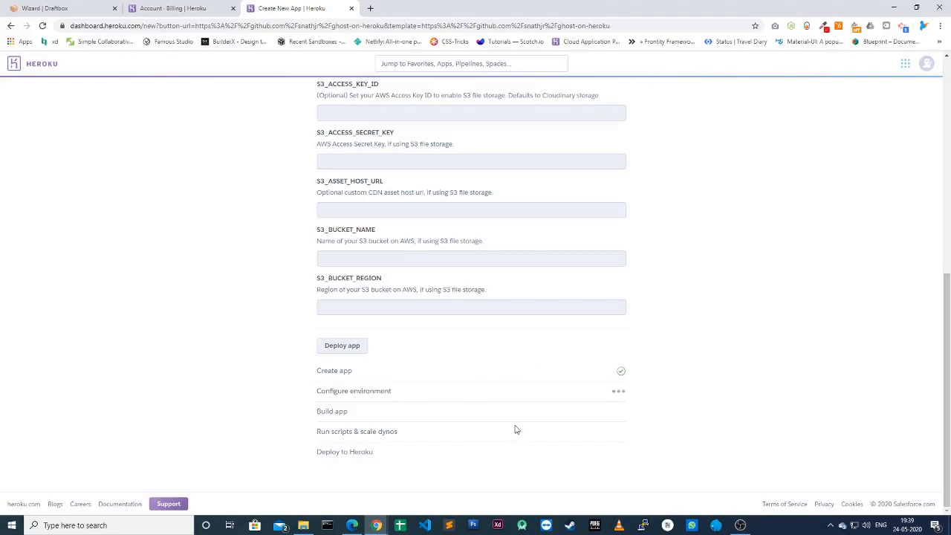
pyautogui.scroll(5, 515, 429)
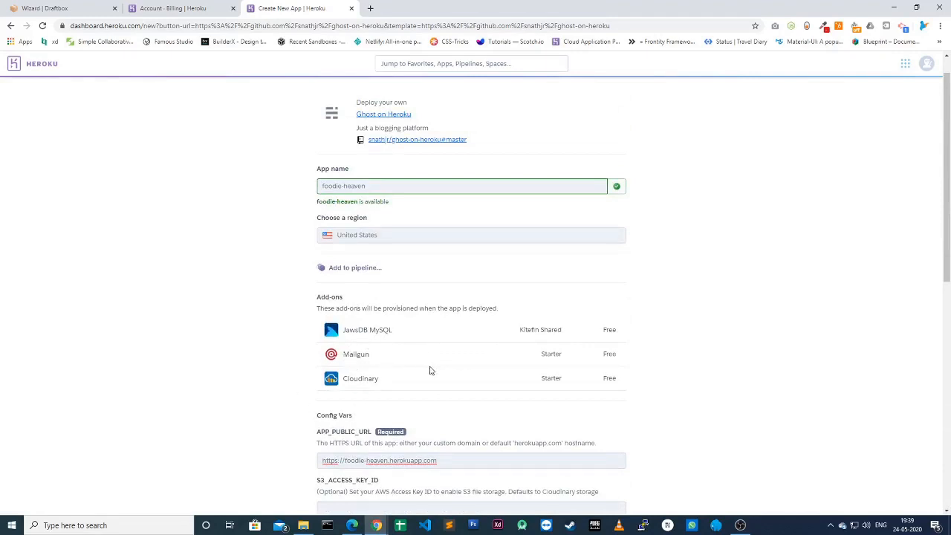
pyautogui.scroll(-4, 431, 370)
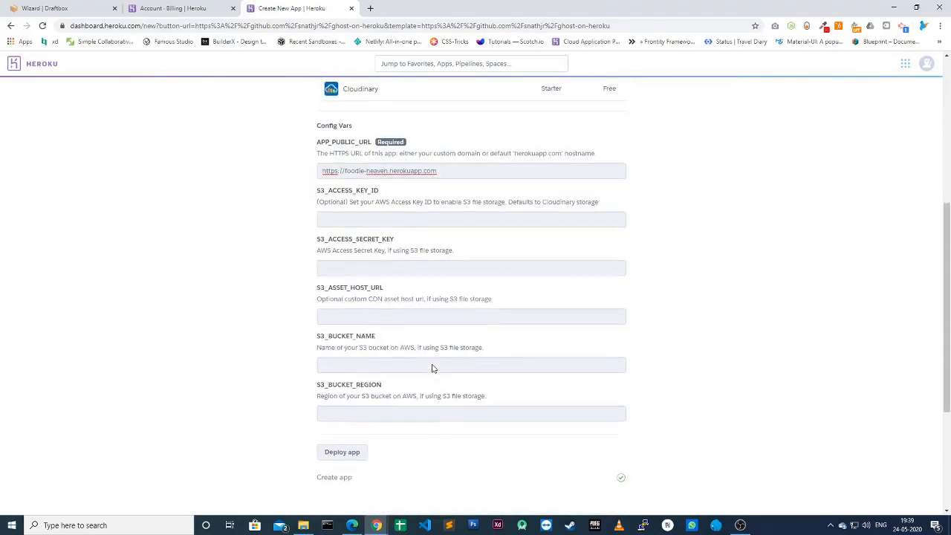
pyautogui.scroll(-3, 432, 368)
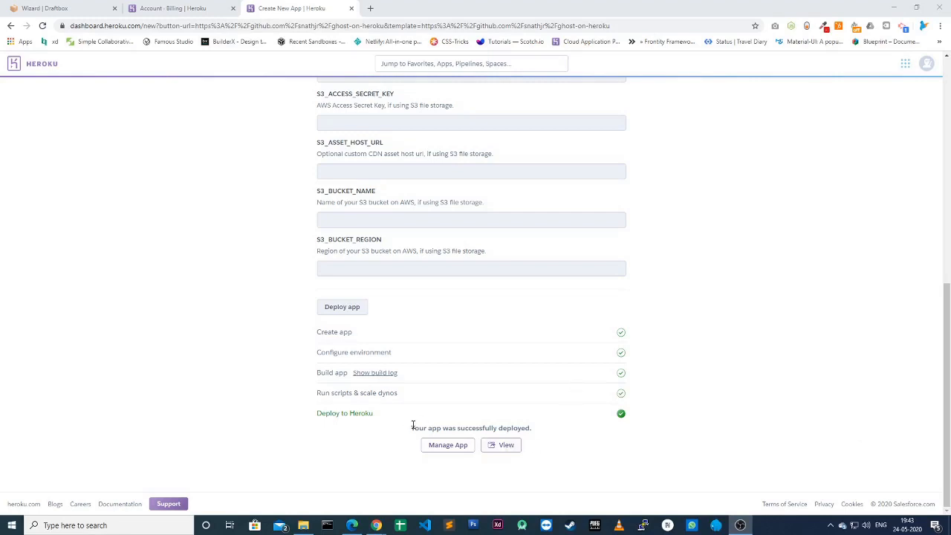
# Step: Open the deployed foodie-heaven Ghost site and begin creating its admin account
pyautogui.click(505, 448)
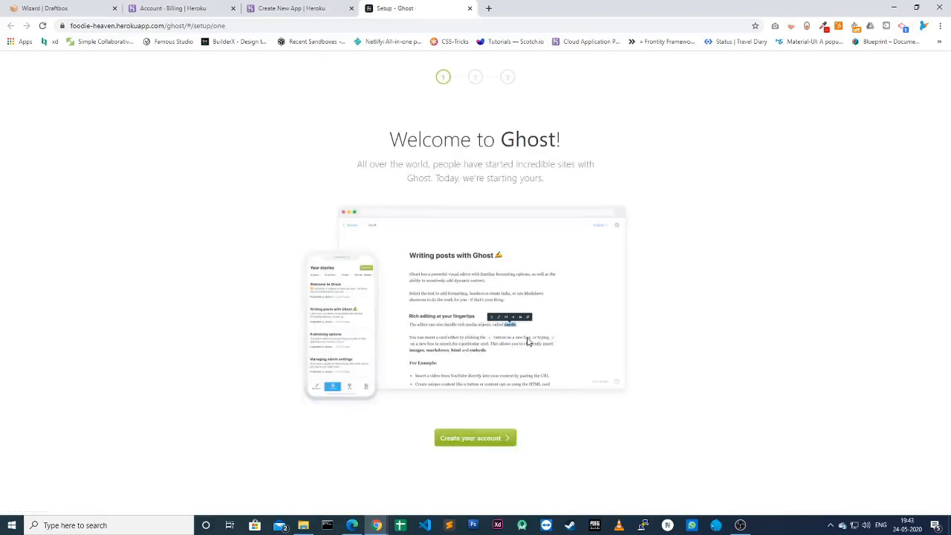
pyautogui.click(491, 439)
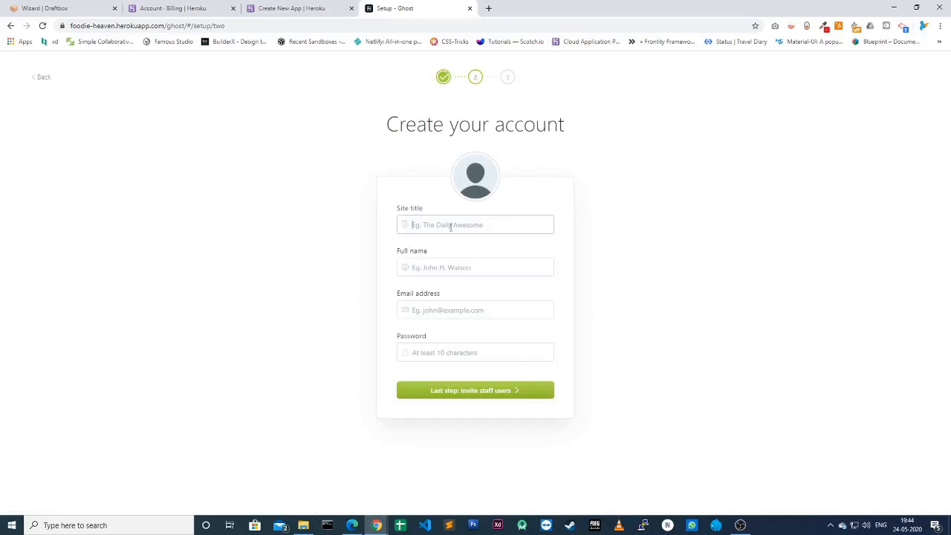
# Step: Enter site title Foodie's Heaven plus the admin's full name, e-mail and password, then continue
pyautogui.write("Foodie's Heaven")
pyautogui.press('Tab')
pyautogui.write('Arr')
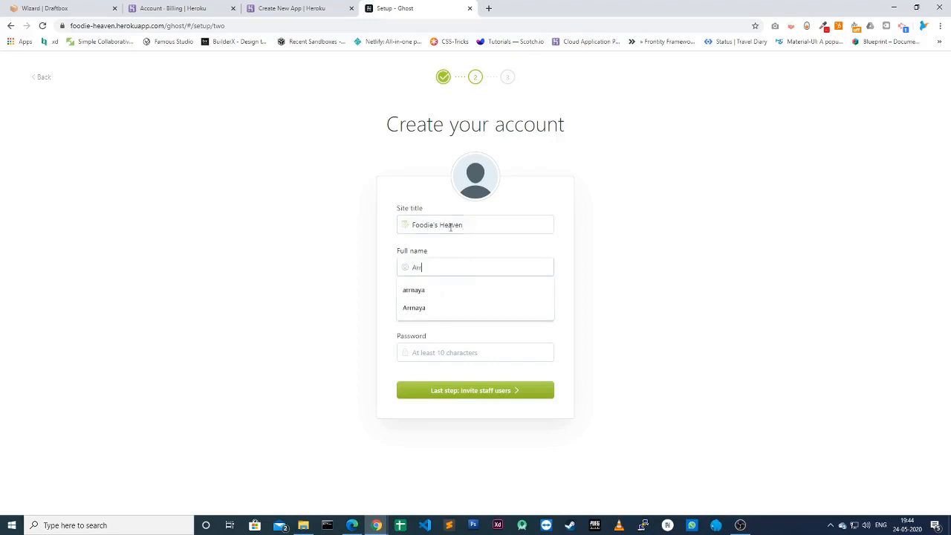
pyautogui.write('naya')
pyautogui.press('Tab')
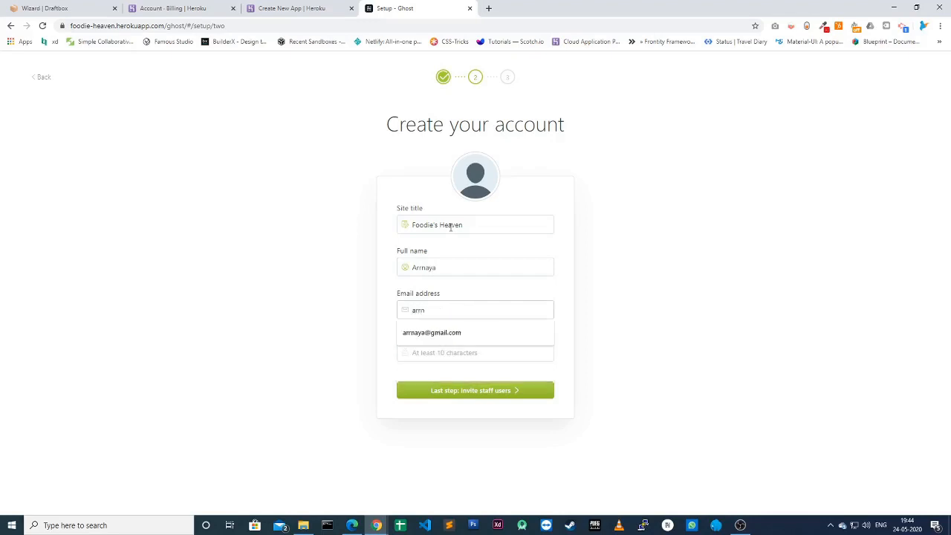
pyautogui.press('Tab')
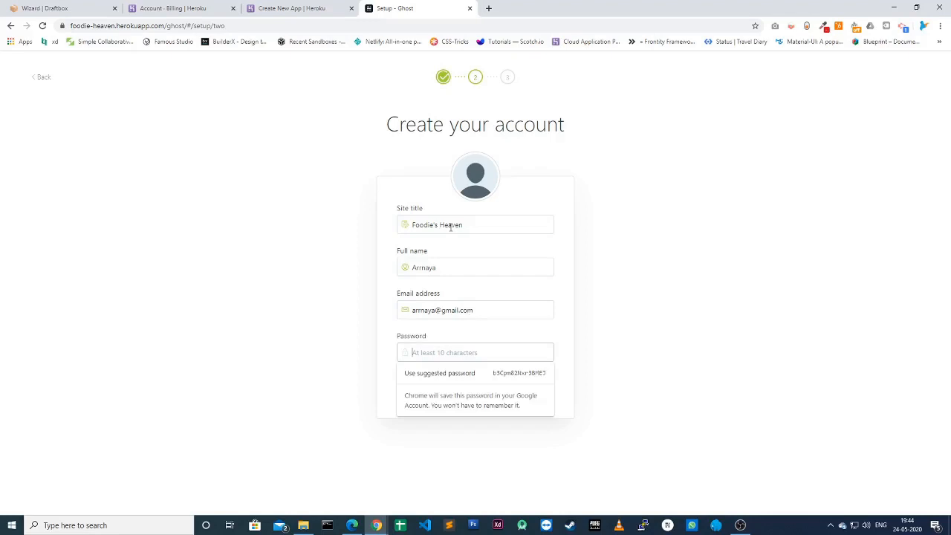
pyautogui.write('****')
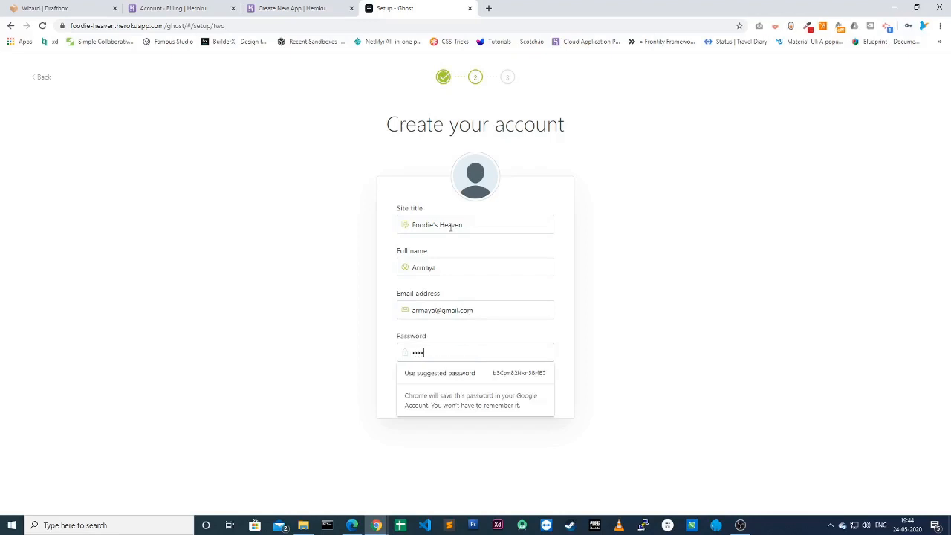
pyautogui.write('*******')
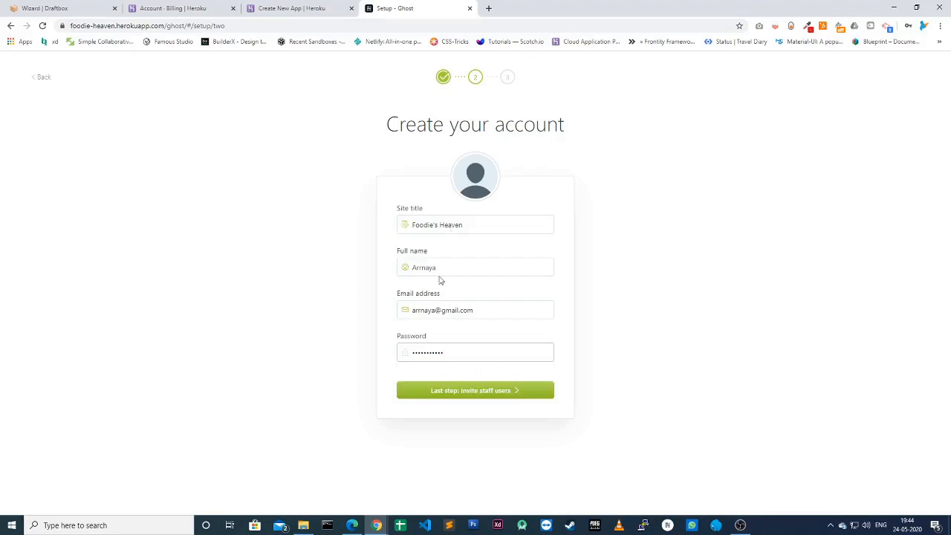
pyautogui.click(469, 391)
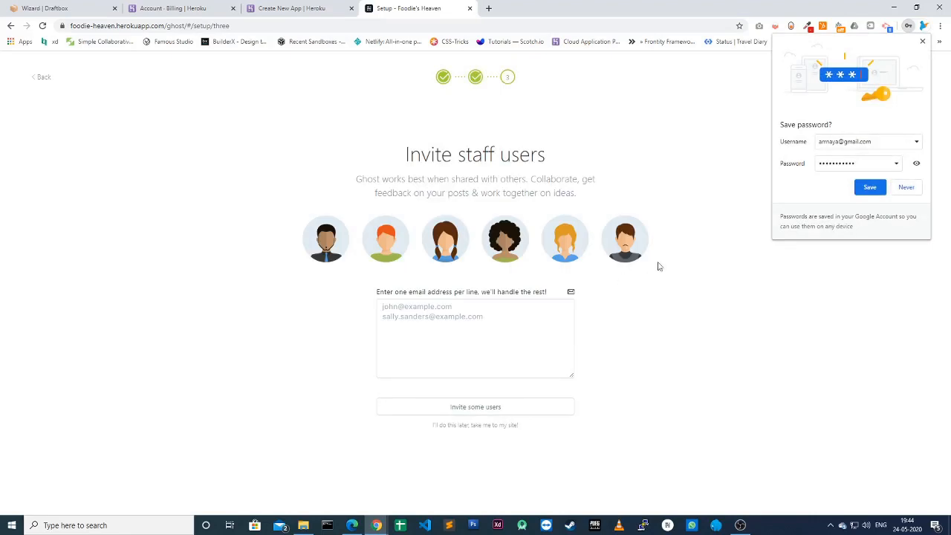
# Step: Dismiss the save-password prompt and skip staff invites to reach the site admin
pyautogui.click(923, 42)
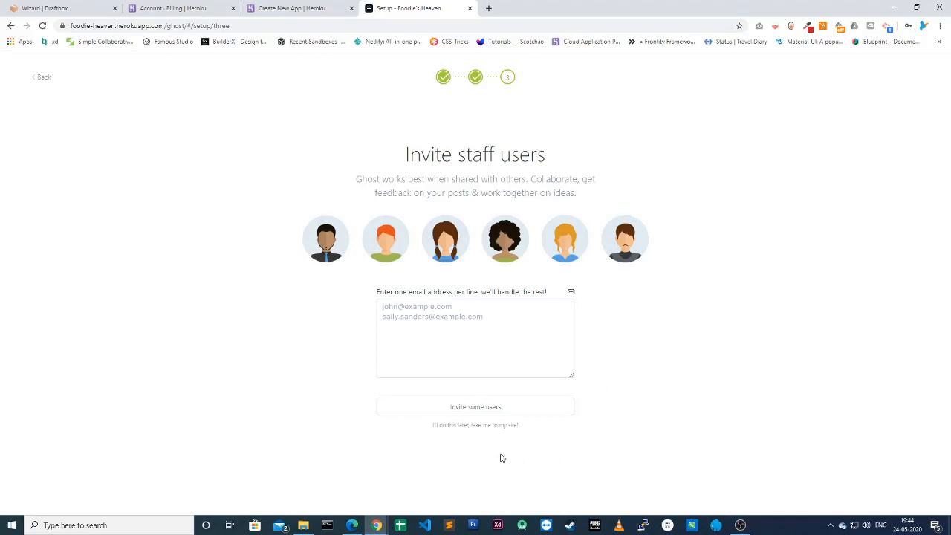
pyautogui.click(456, 427)
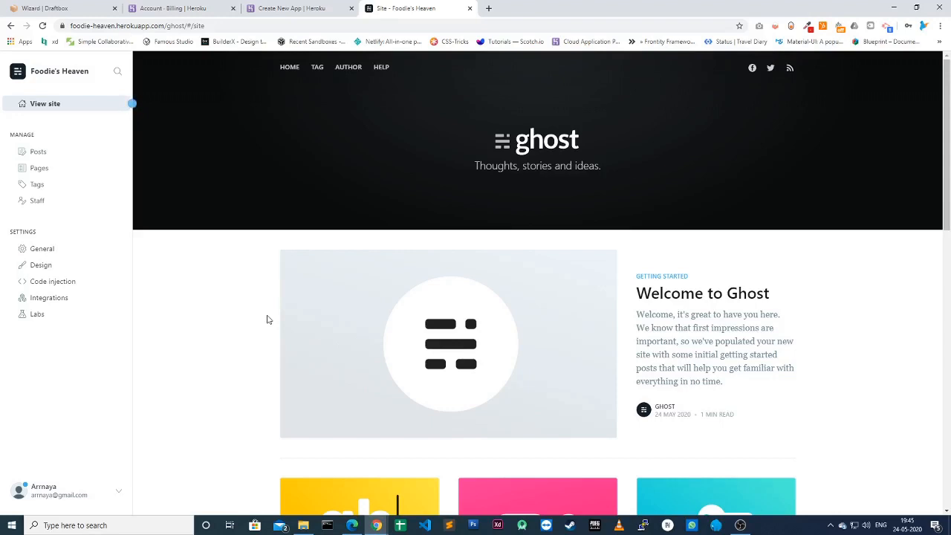
# Step: Make Foodie's Heaven private with a password in General settings, save, and view Posts
pyautogui.click(43, 251)
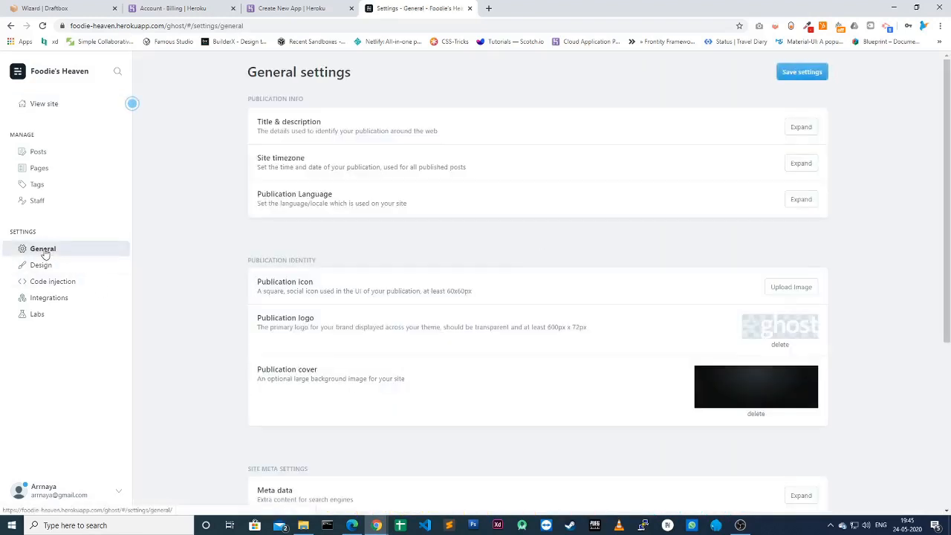
pyautogui.scroll(-4, 454, 392)
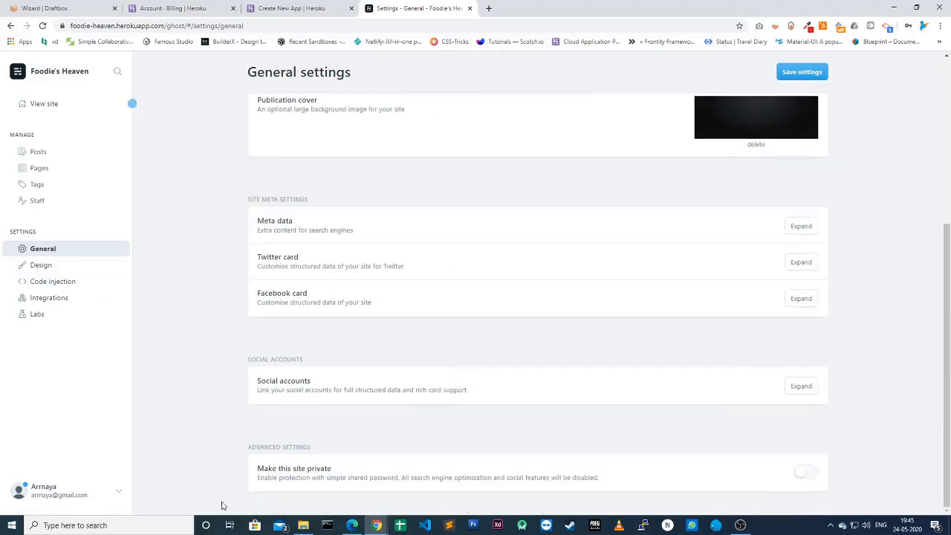
pyautogui.moveTo(247, 453); pyautogui.dragTo(426, 449)
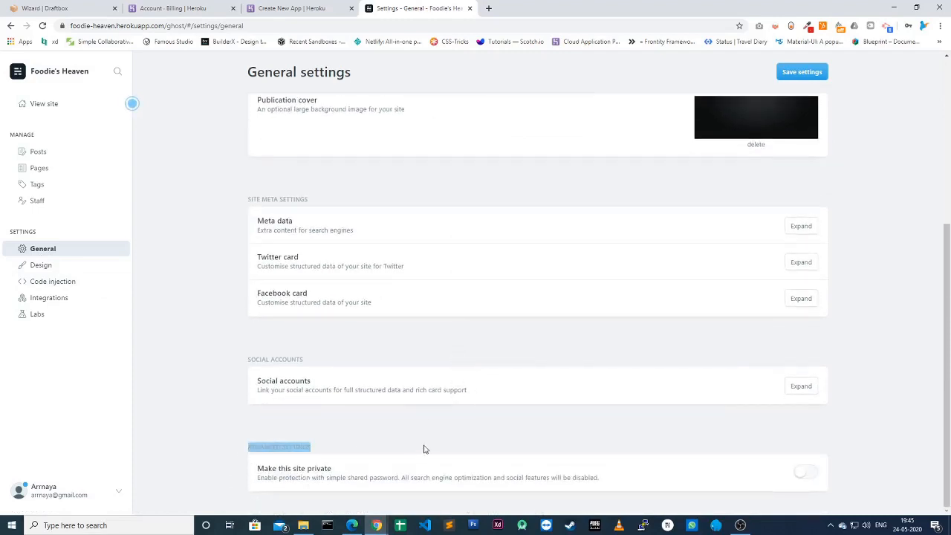
pyautogui.click(806, 473)
pyautogui.scroll(-1, 714, 468)
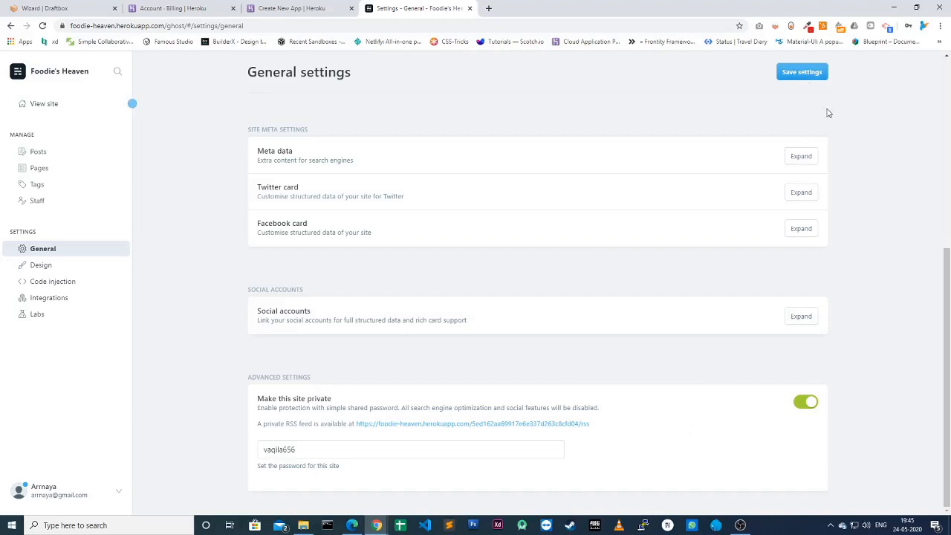
pyautogui.click(799, 78)
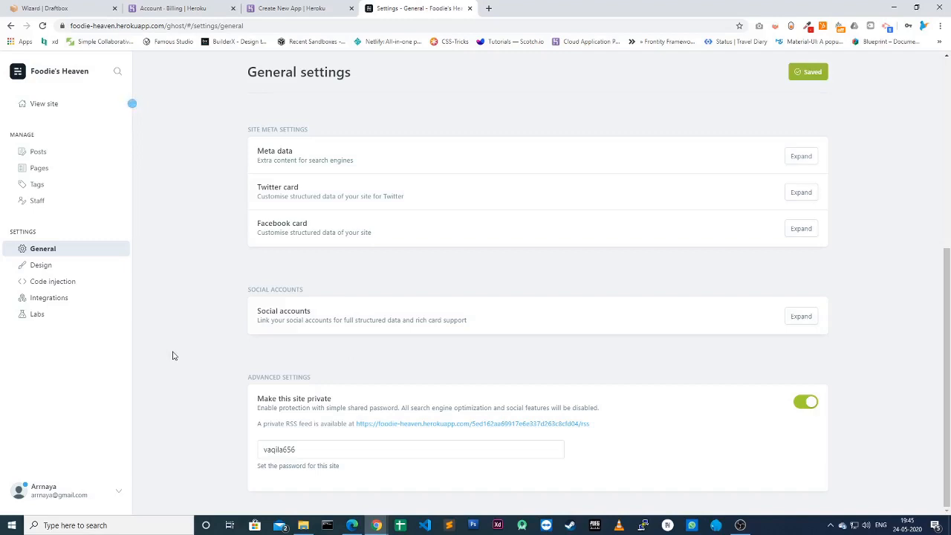
pyautogui.click(41, 151)
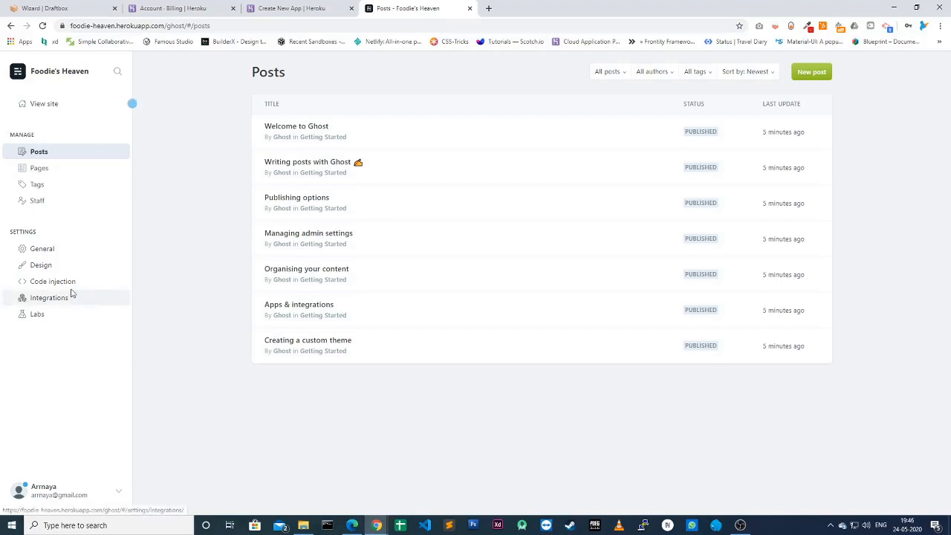
# Step: Delete all posts and tags from Ghost in Labs, then move to the Draftbox wizard
pyautogui.click(34, 318)
pyautogui.scroll(-2, 386, 407)
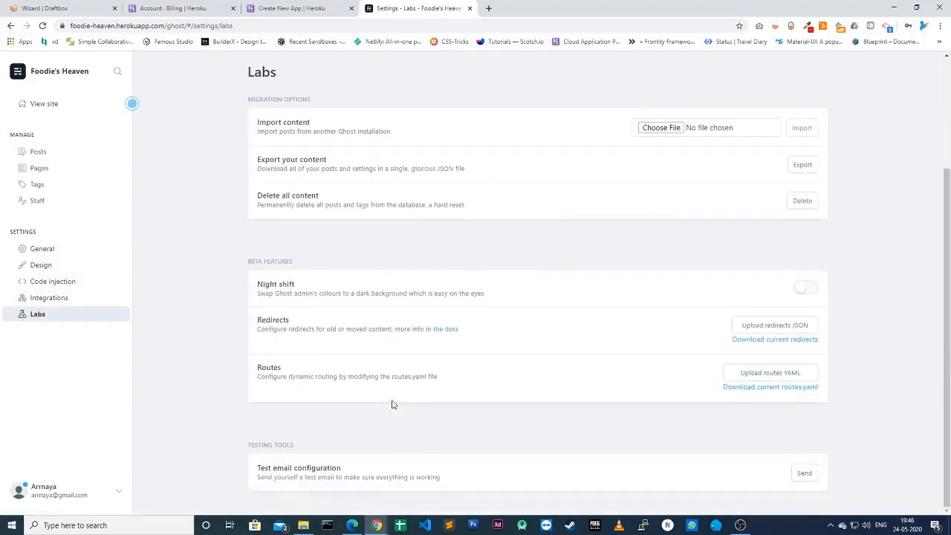
pyautogui.scroll(1, 401, 372)
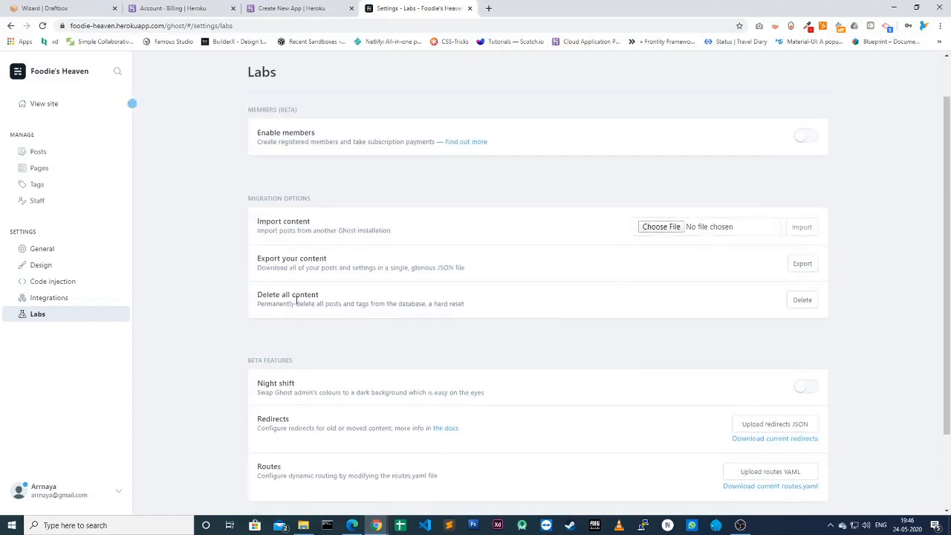
pyautogui.moveTo(257, 295); pyautogui.dragTo(343, 298)
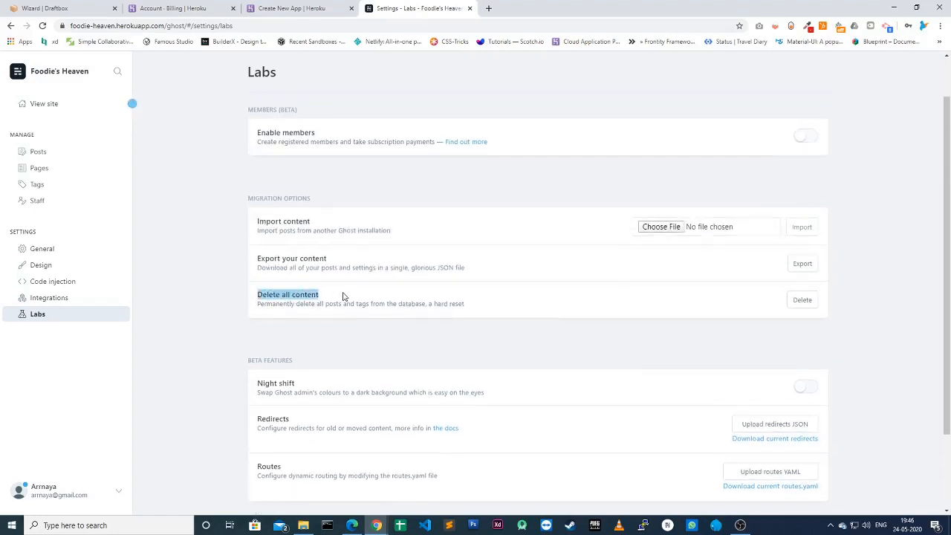
pyautogui.click(343, 297)
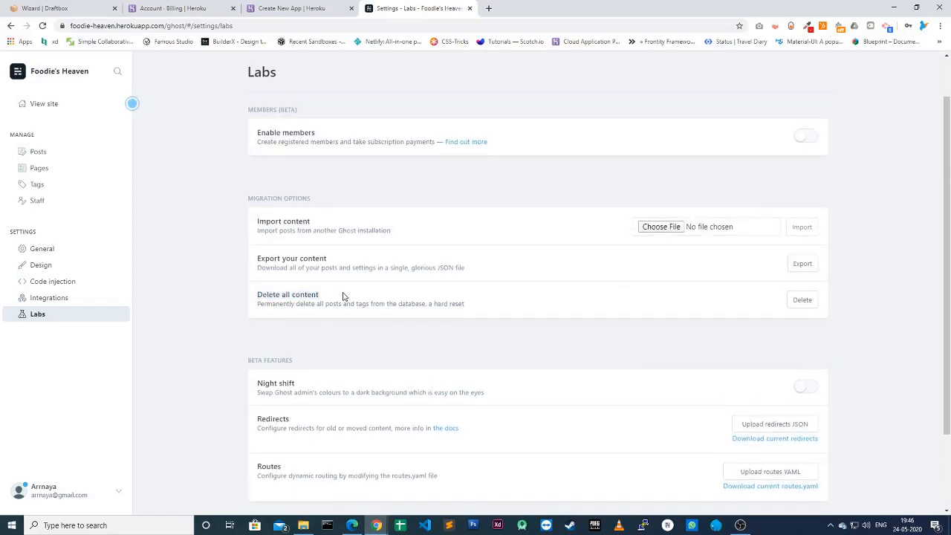
pyautogui.click(798, 301)
pyautogui.click(573, 202)
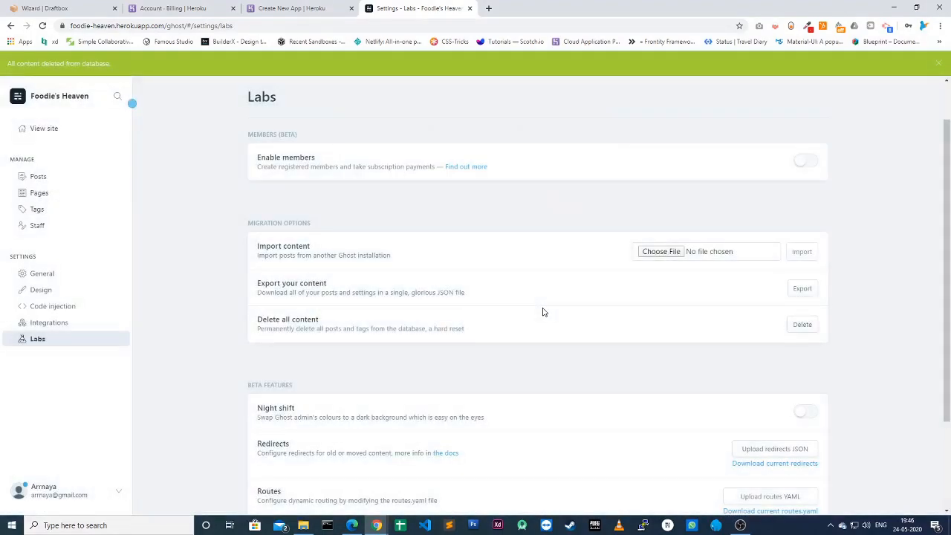
pyautogui.click(41, 9)
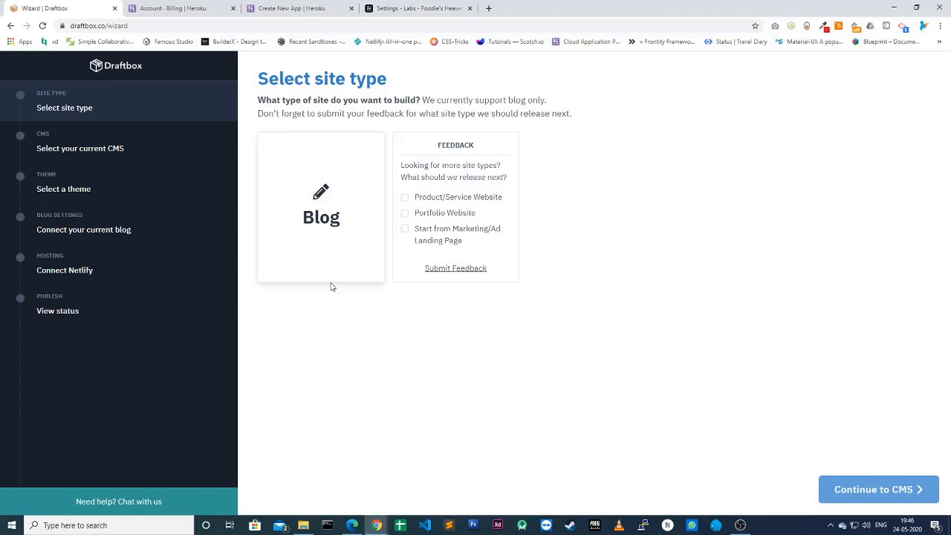
# Step: Choose Blog as the site type and Ghost as the current CMS
pyautogui.click(332, 258)
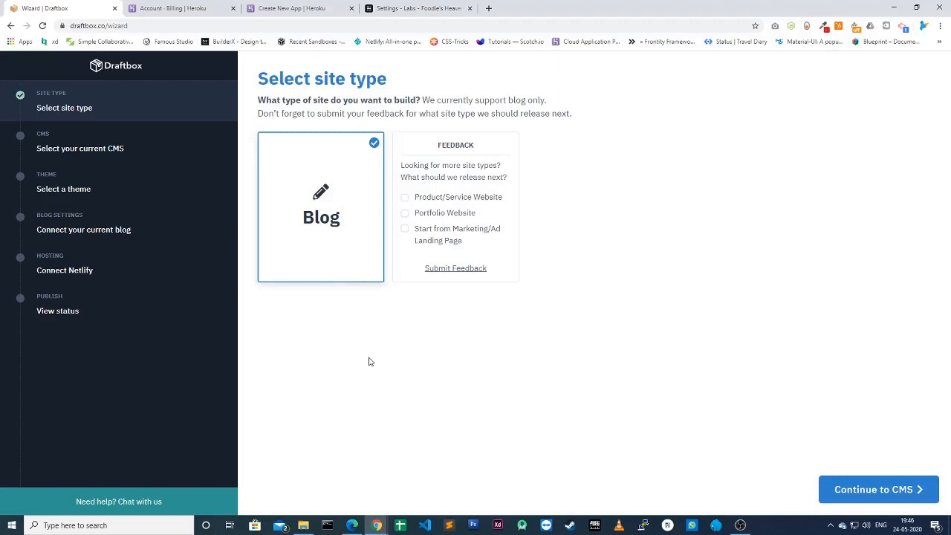
pyautogui.click(894, 490)
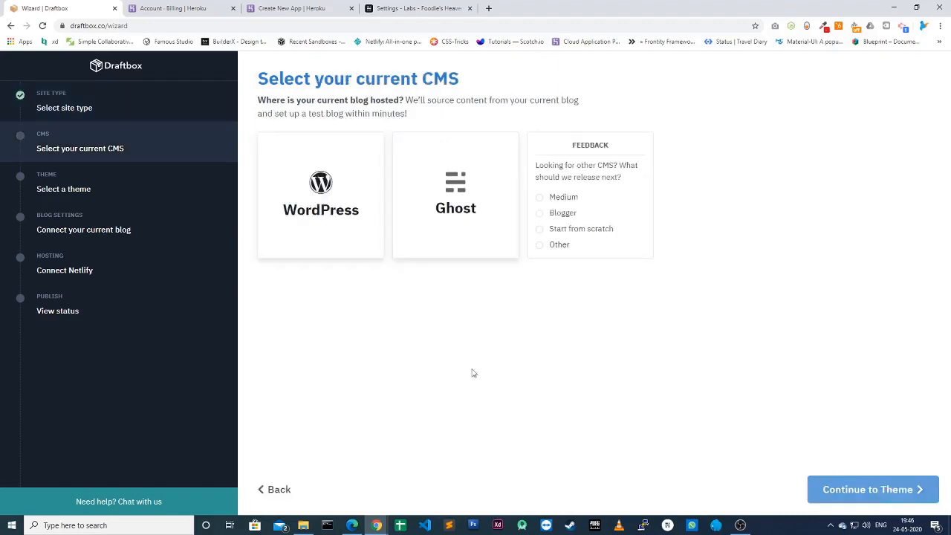
pyautogui.click(473, 196)
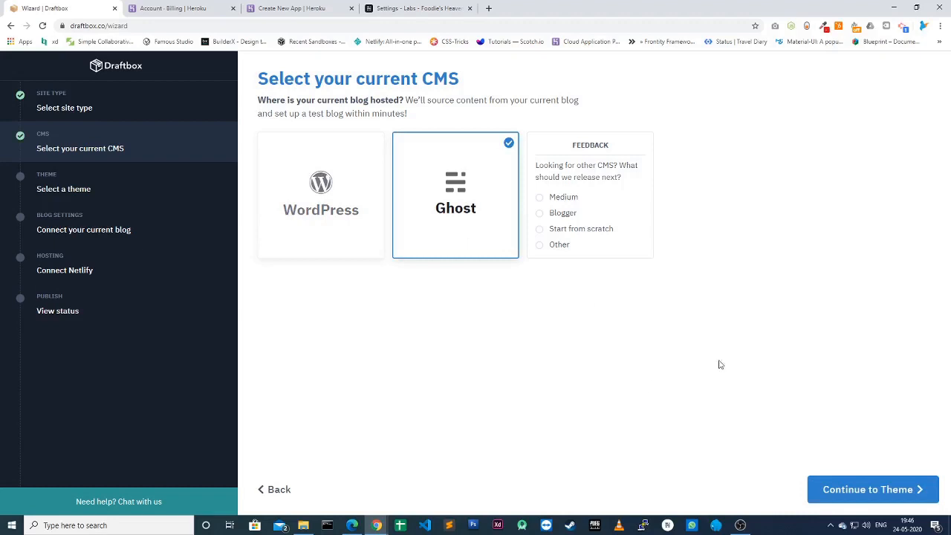
pyautogui.click(872, 490)
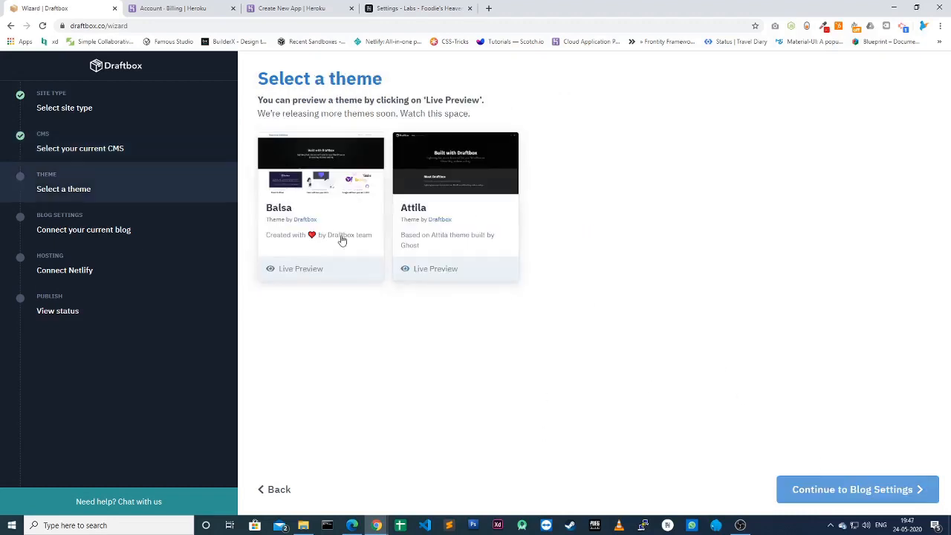
# Step: Look through the Balsa theme's live preview demo, then go back to the theme step
pyautogui.click(306, 271)
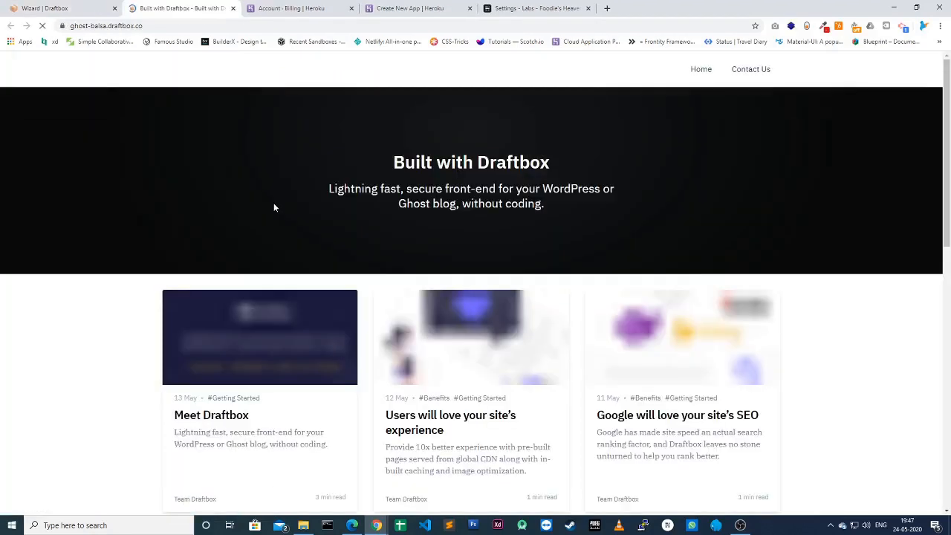
pyautogui.scroll(-3, 627, 329)
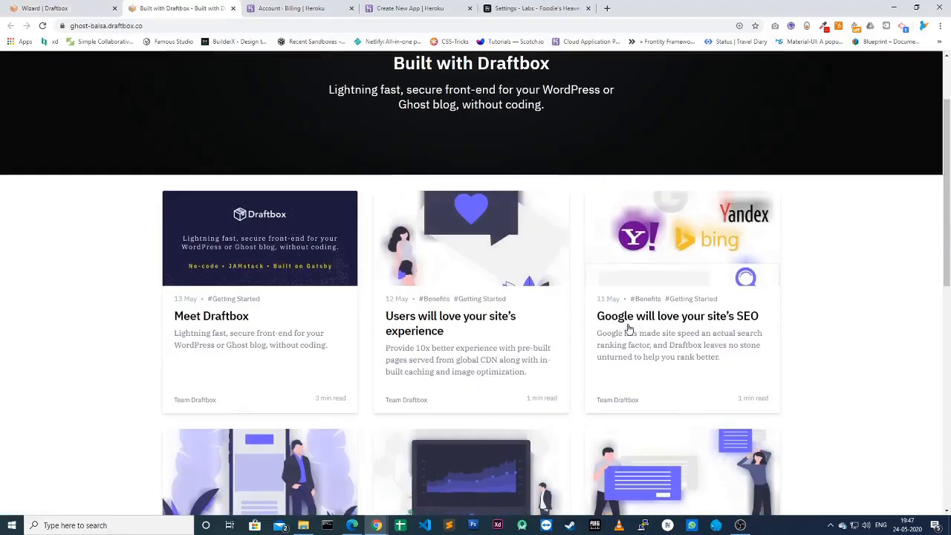
pyautogui.scroll(-5, 628, 329)
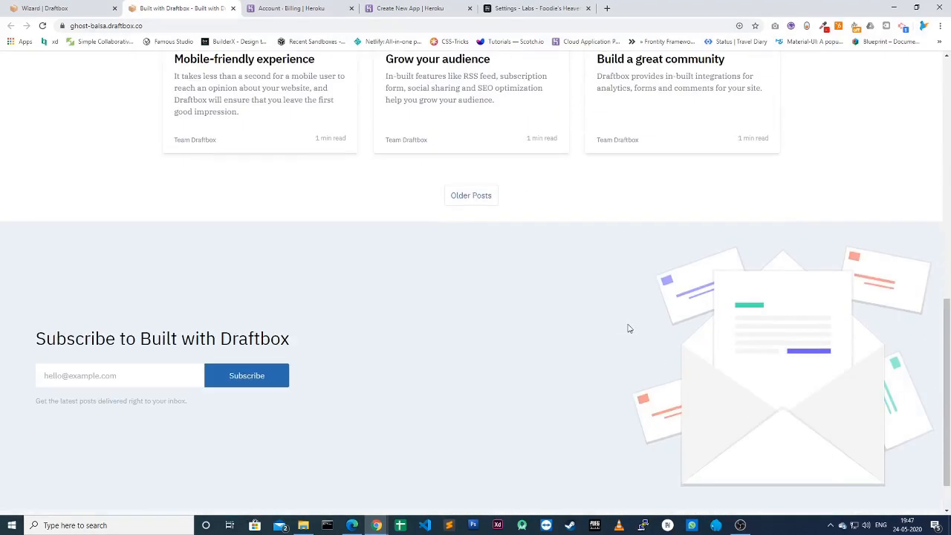
pyautogui.scroll(8, 628, 329)
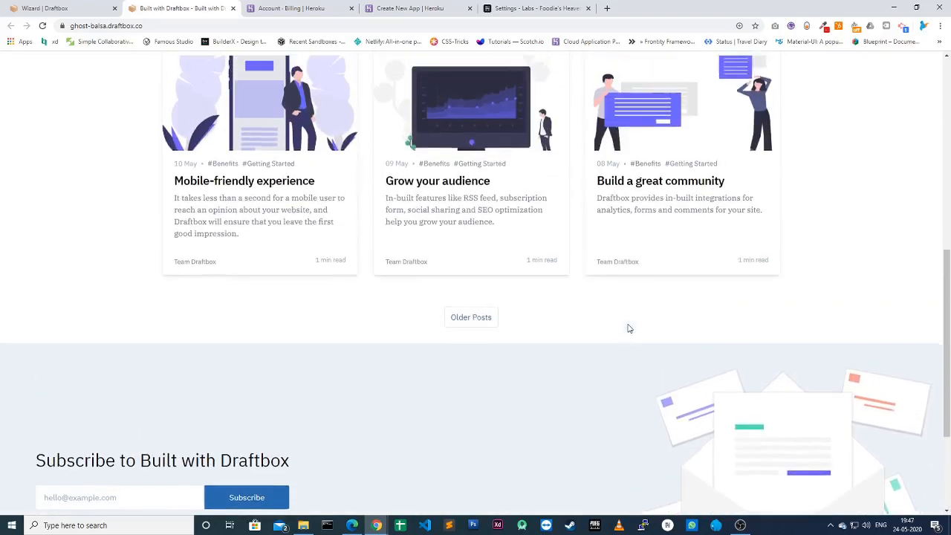
pyautogui.scroll(1, 628, 329)
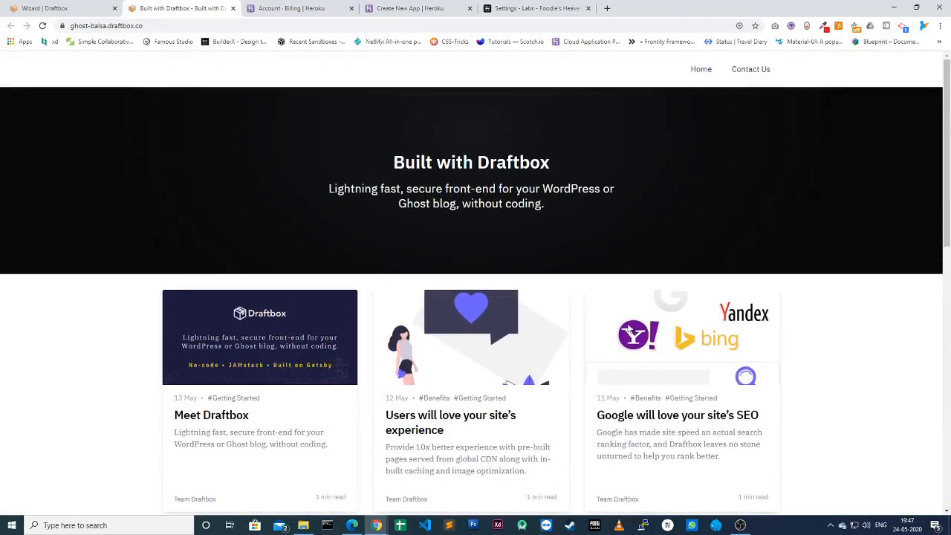
pyautogui.click(64, 9)
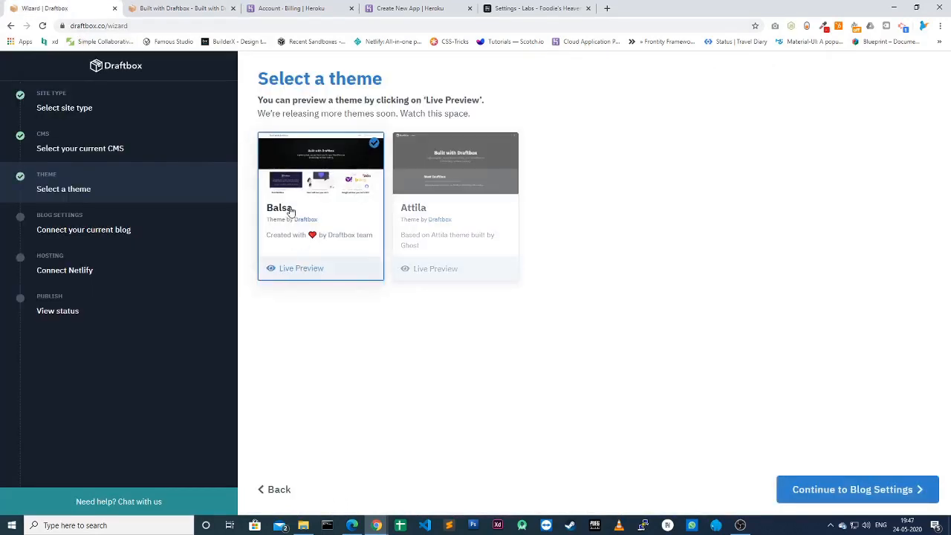
# Step: Advance to the blog link step and copy the Heroku blog's base URL from Ghost's address bar
pyautogui.click(843, 489)
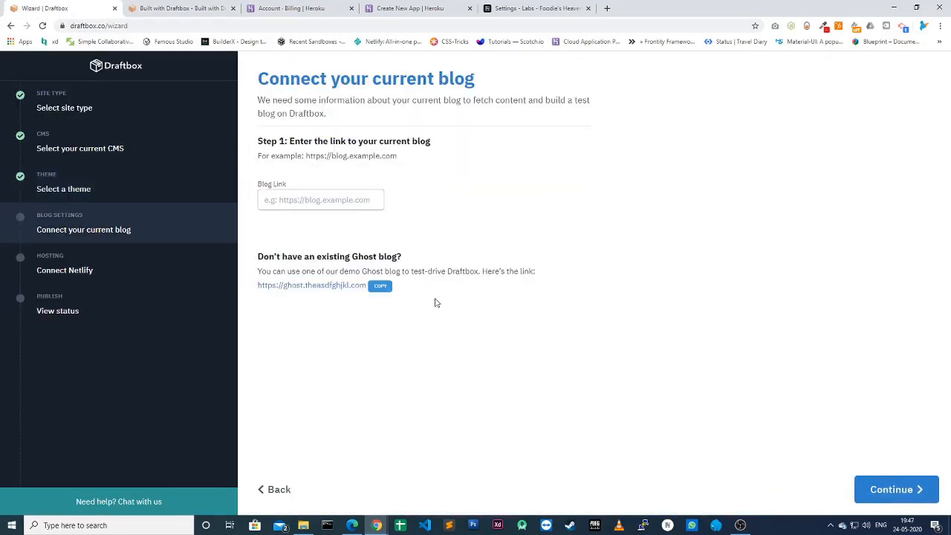
pyautogui.click(321, 198)
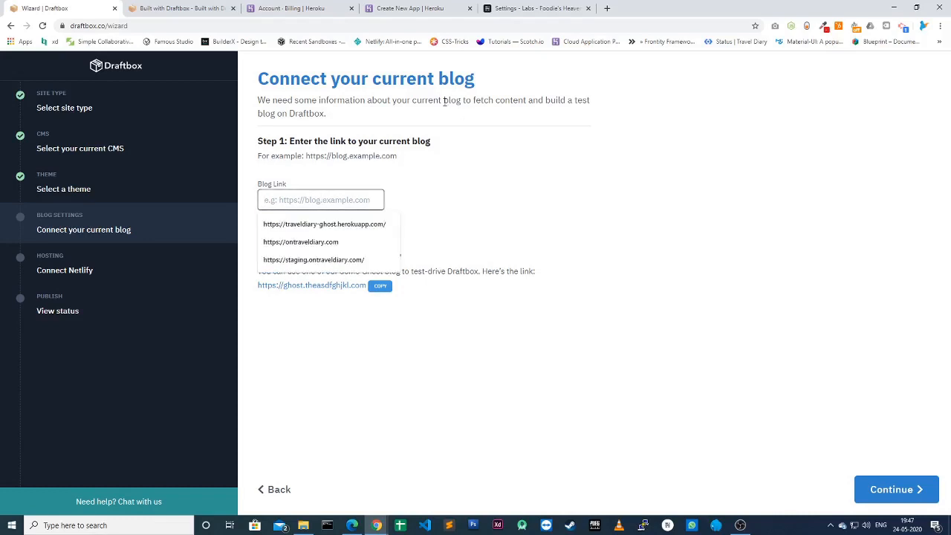
pyautogui.click(519, 9)
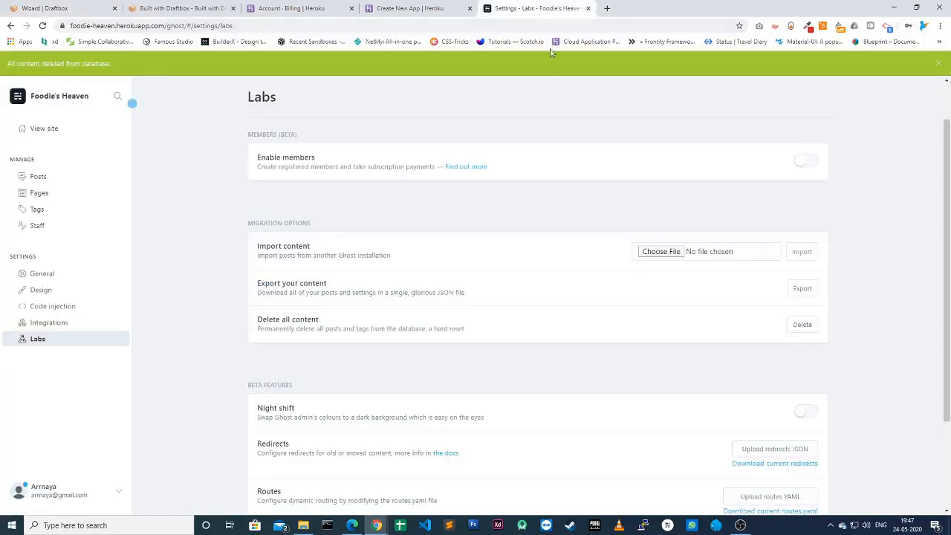
pyautogui.click(149, 27)
pyautogui.click(153, 26)
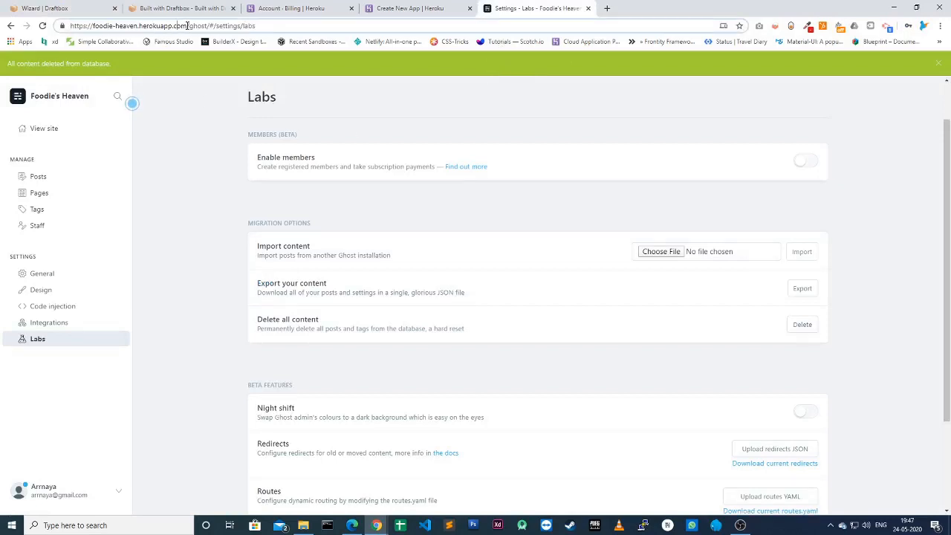
pyautogui.moveTo(186, 26); pyautogui.dragTo(255, 28)
pyautogui.click(186, 26)
pyautogui.moveTo(187, 26); pyautogui.dragTo(69, 32)
pyautogui.hotkey('ctrl', 'c')
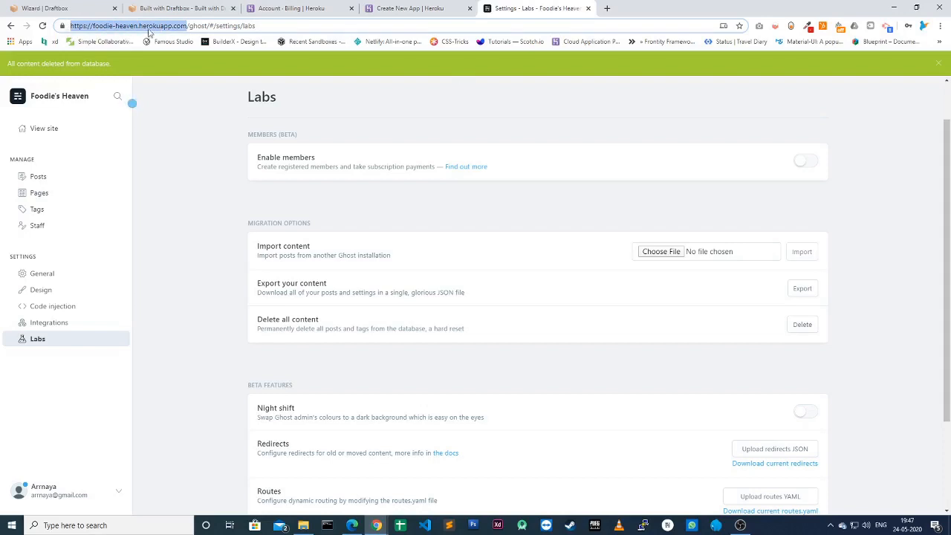
# Step: Paste the foodie-heaven.herokuapp.com address into Blog Link and continue to Step 2
pyautogui.click(65, 9)
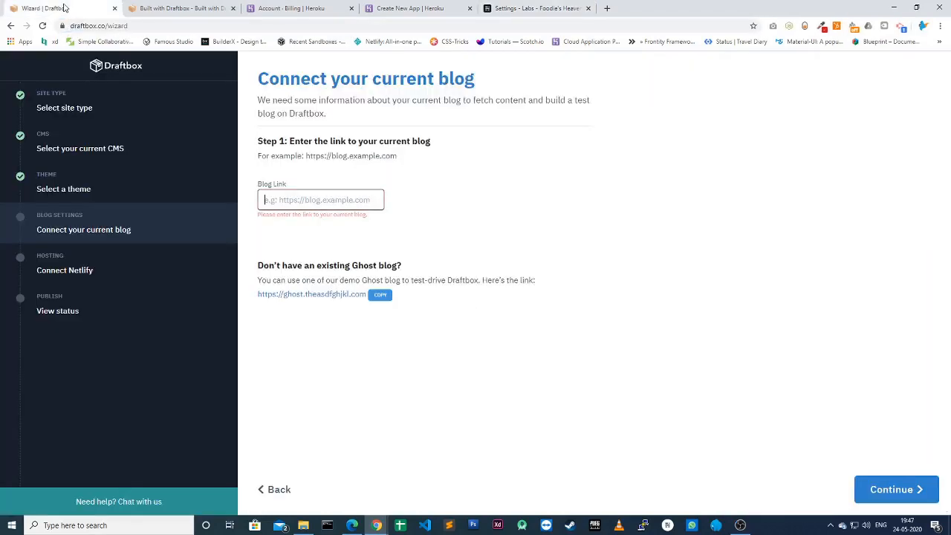
pyautogui.click(331, 201)
pyautogui.hotkey('ctrl', 'v')
pyautogui.click(467, 247)
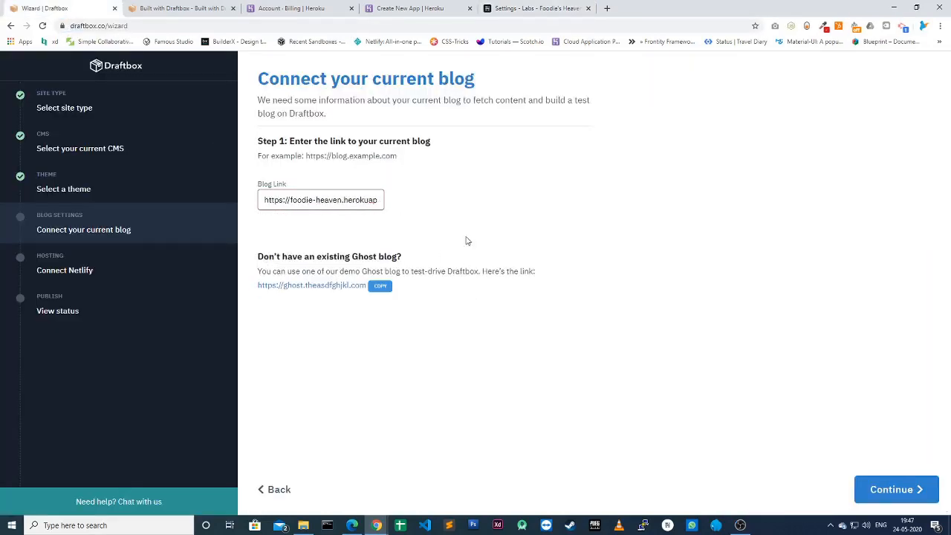
pyautogui.click(898, 494)
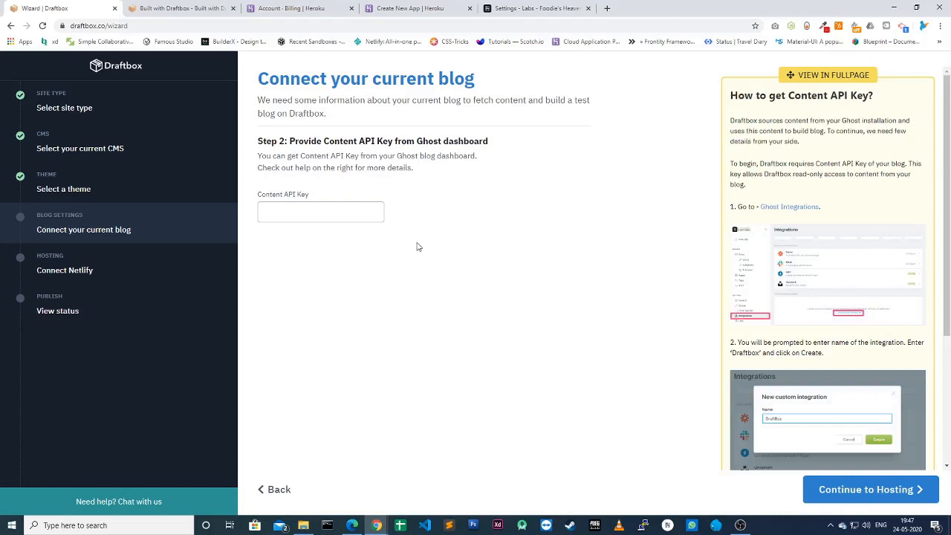
# Step: Add a Ghost custom integration named Draftbox and copy its Content API key for the wizard
pyautogui.click(324, 220)
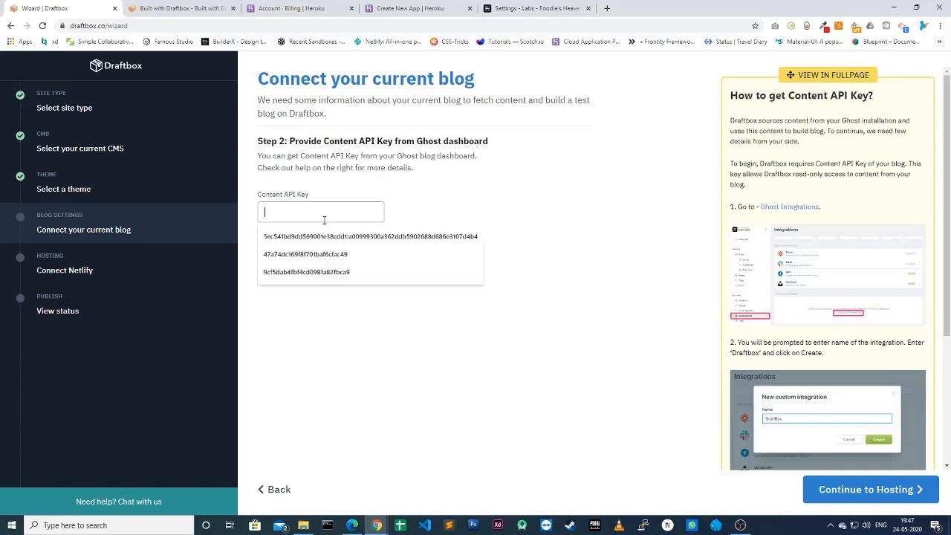
pyautogui.click(338, 160)
pyautogui.click(532, 12)
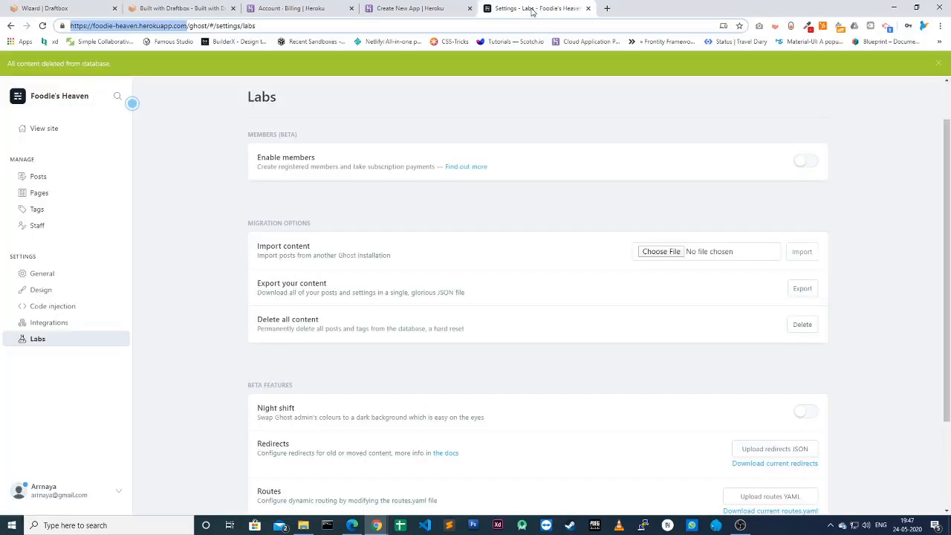
pyautogui.click(45, 322)
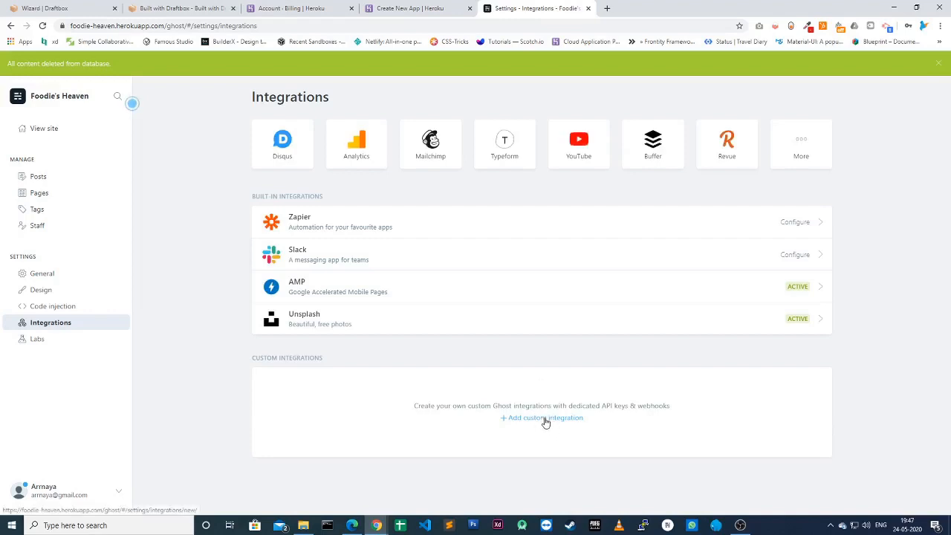
pyautogui.click(545, 420)
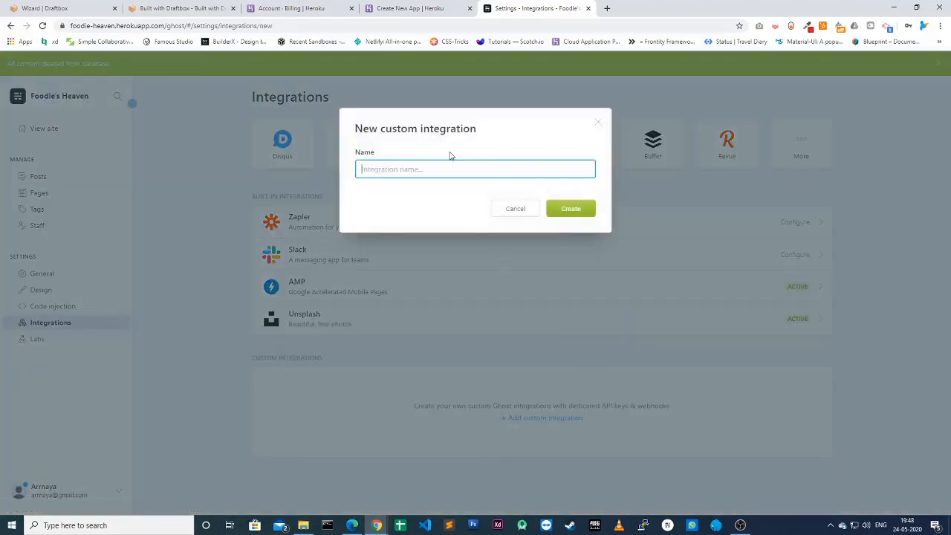
pyautogui.write('Draftbox')
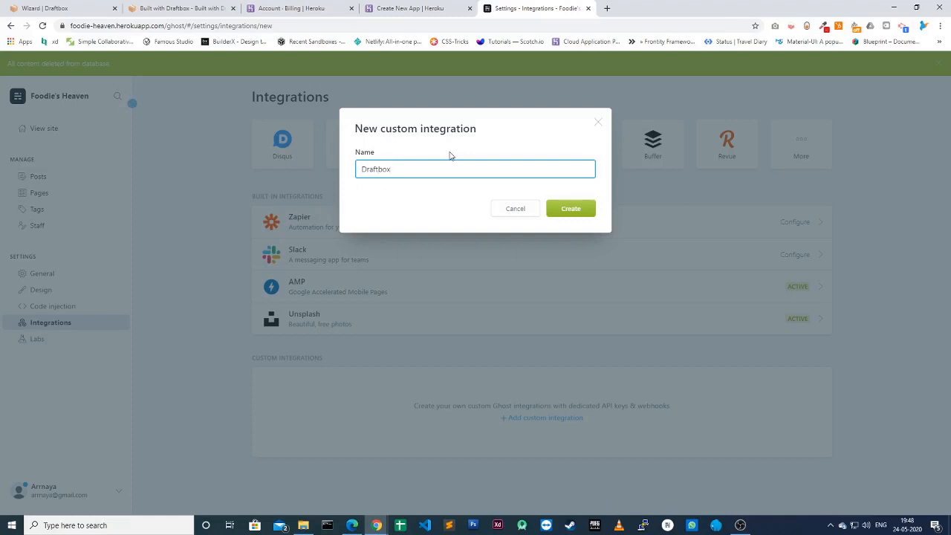
pyautogui.click(574, 213)
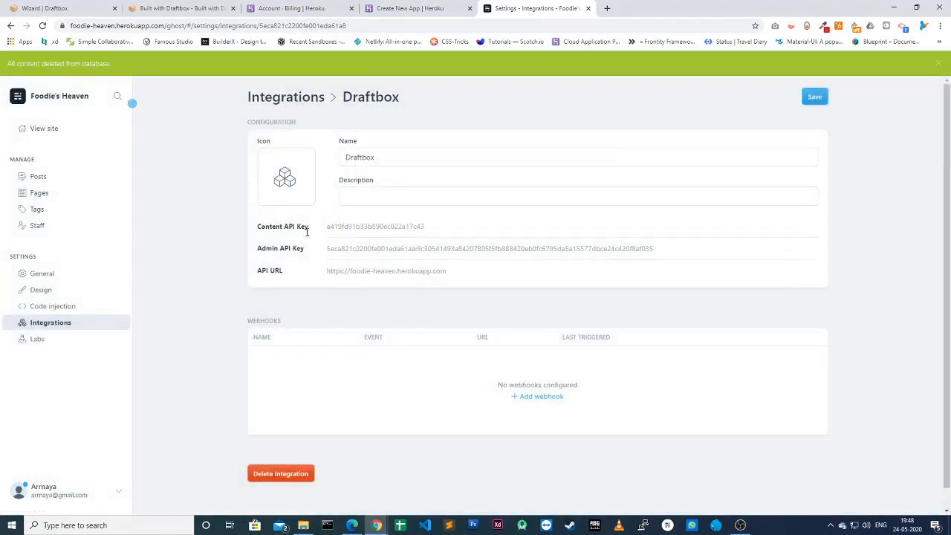
pyautogui.click(805, 226)
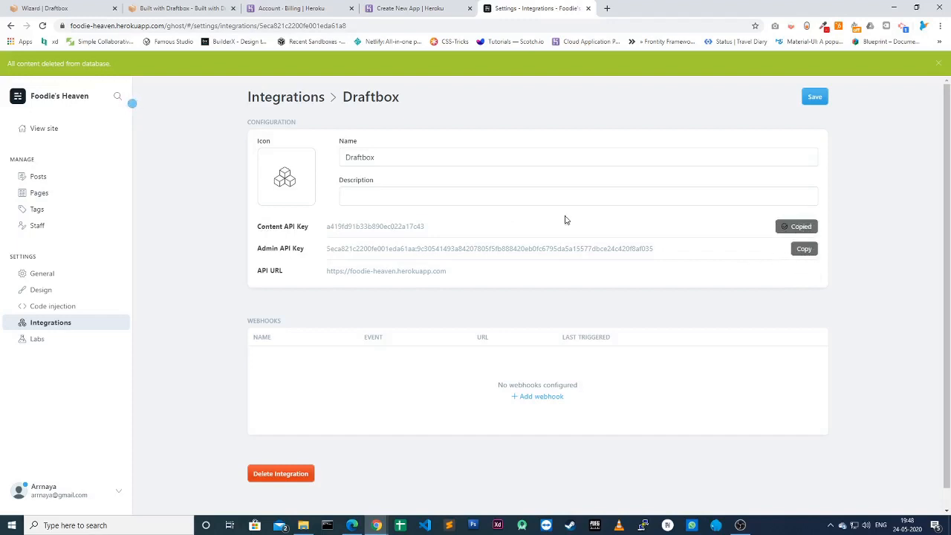
pyautogui.click(45, 9)
pyautogui.click(303, 211)
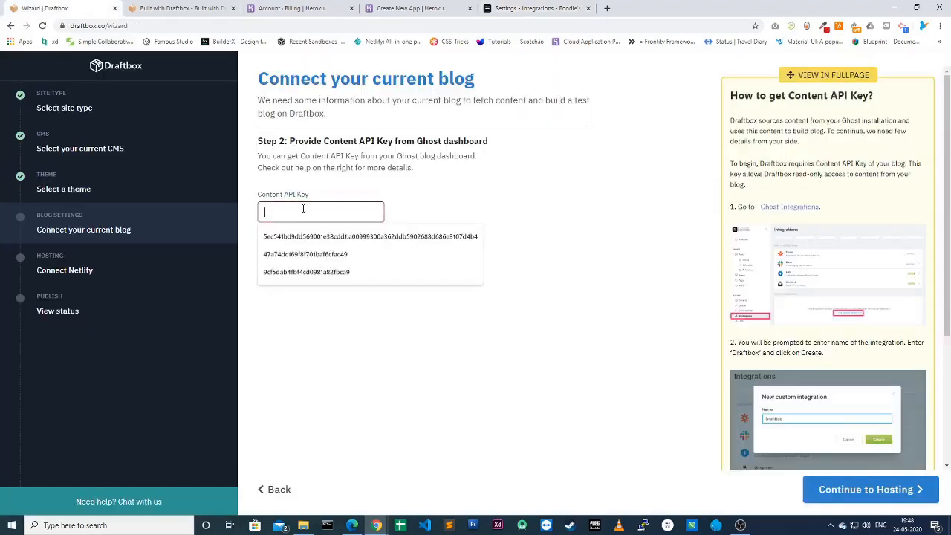
# Step: Paste the Ghost Content API key into Step 2 and continue to hosting
pyautogui.hotkey('ctrl', 'v')
pyautogui.click(556, 390)
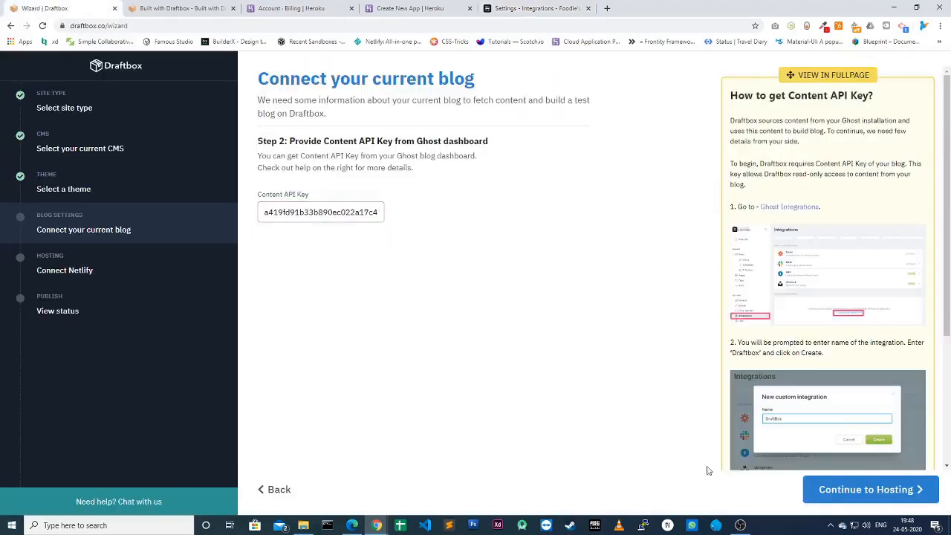
pyautogui.click(864, 494)
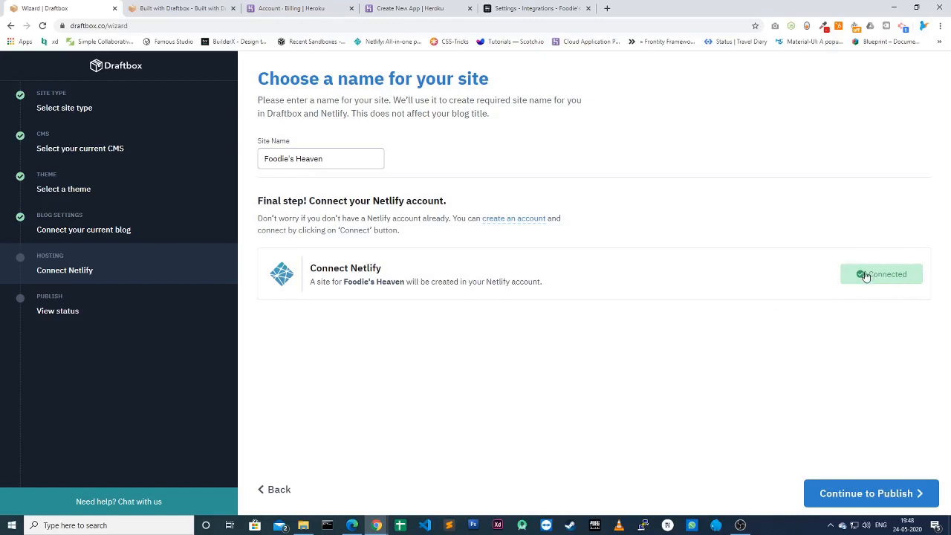
# Step: Publish Foodie's Heaven to Netlify, following the build steps until the Success page appears
pyautogui.click(845, 496)
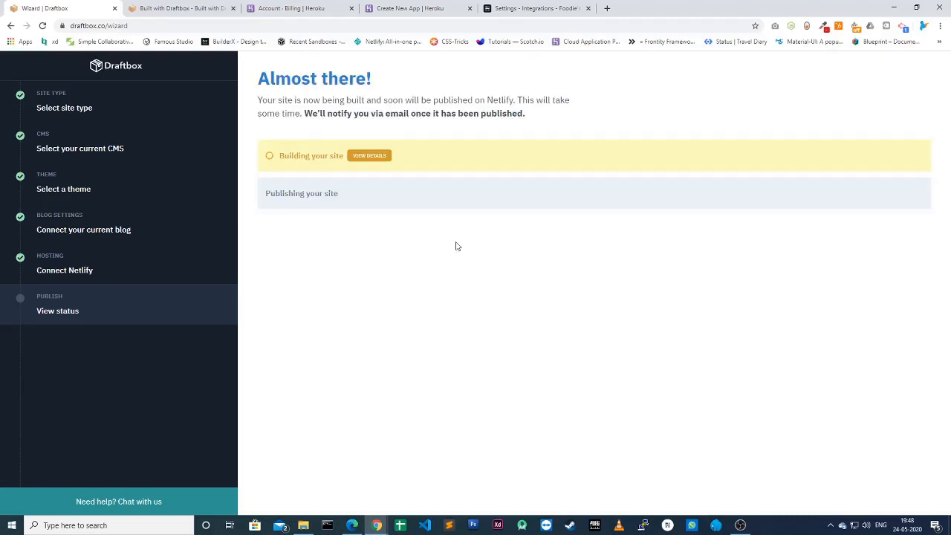
pyautogui.click(380, 158)
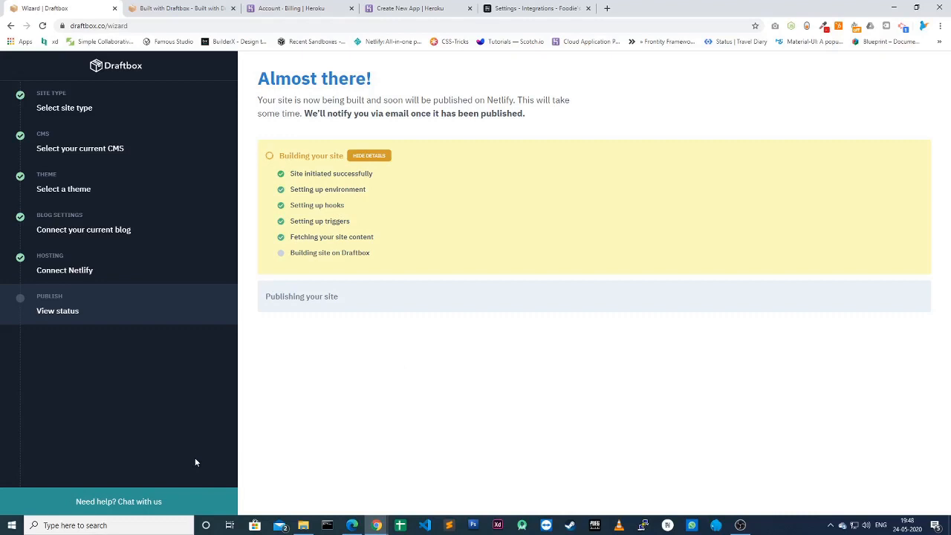
pyautogui.click(145, 506)
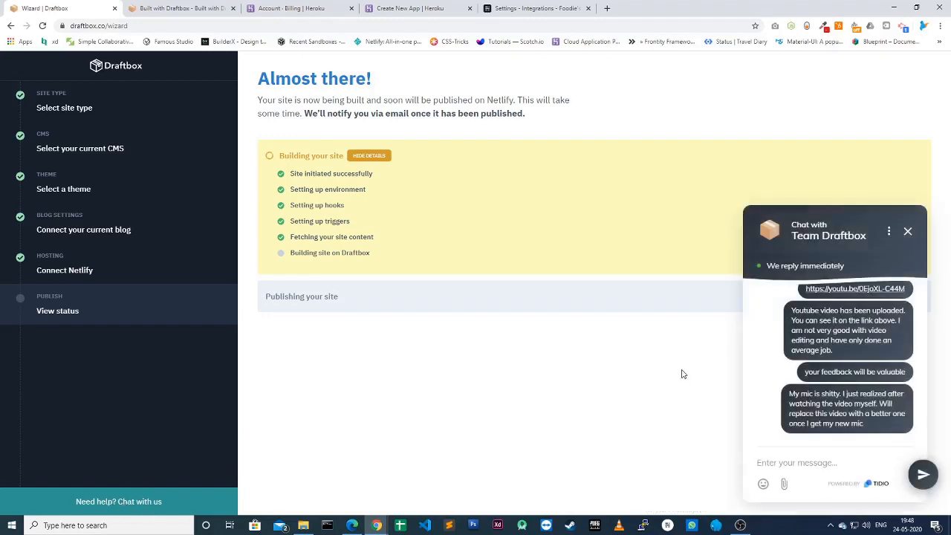
pyautogui.click(908, 232)
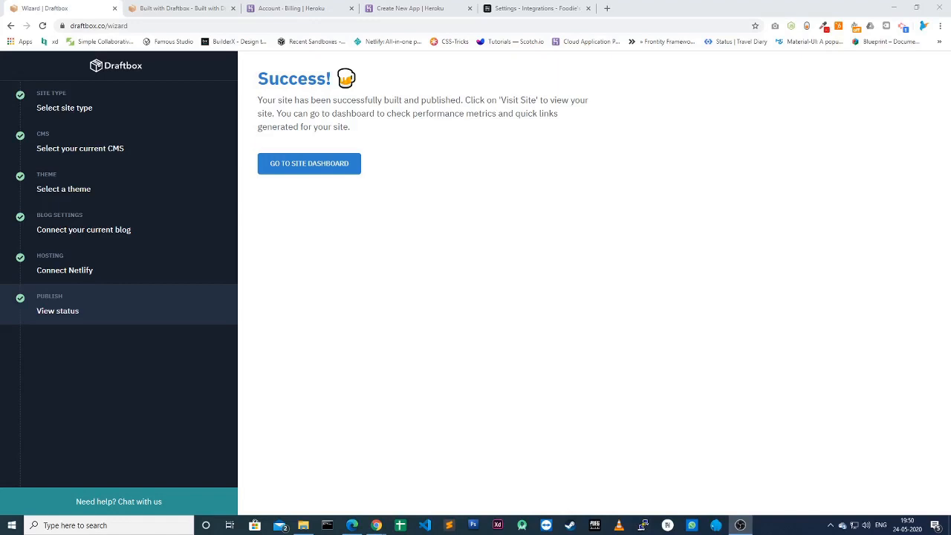
# Step: Open the site dashboard, view the live netlify.app site, then show the Ghost CMS instructions
pyautogui.click(323, 166)
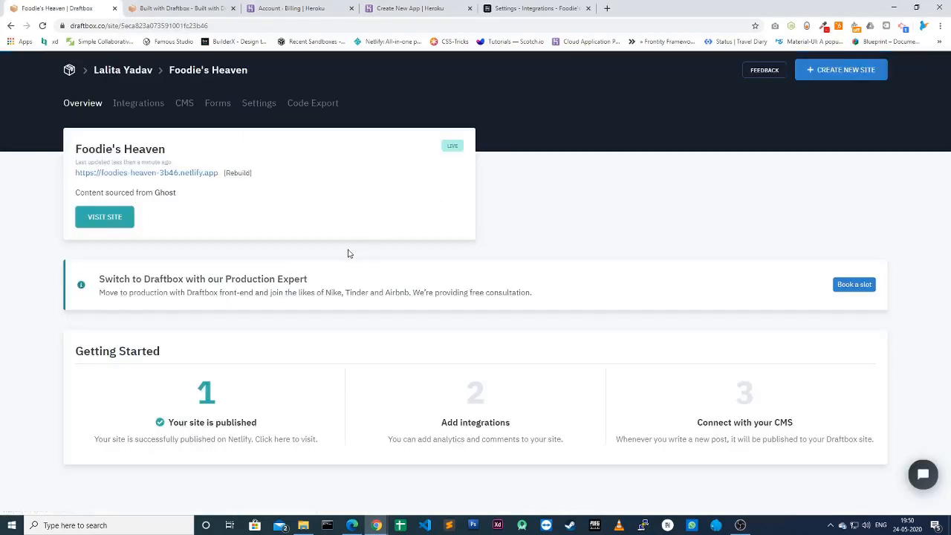
pyautogui.click(184, 174)
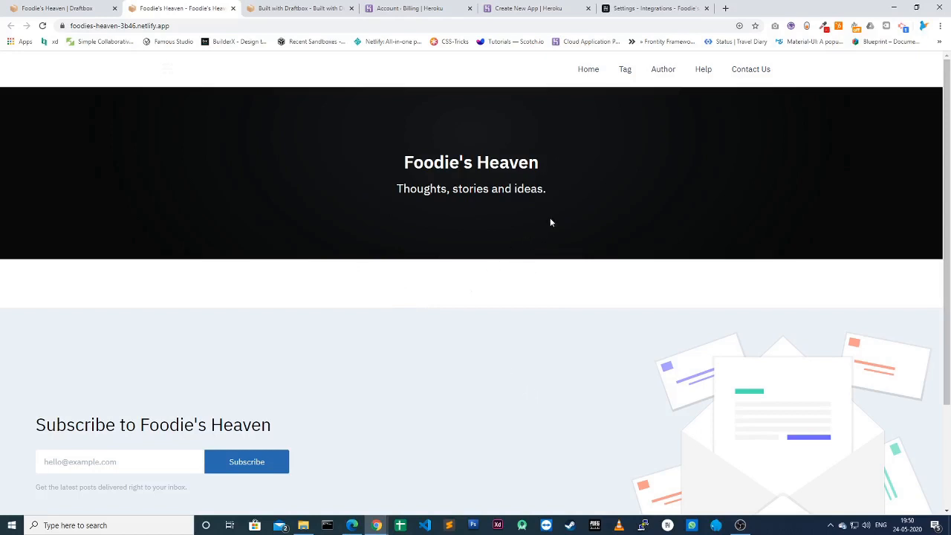
pyautogui.click(54, 10)
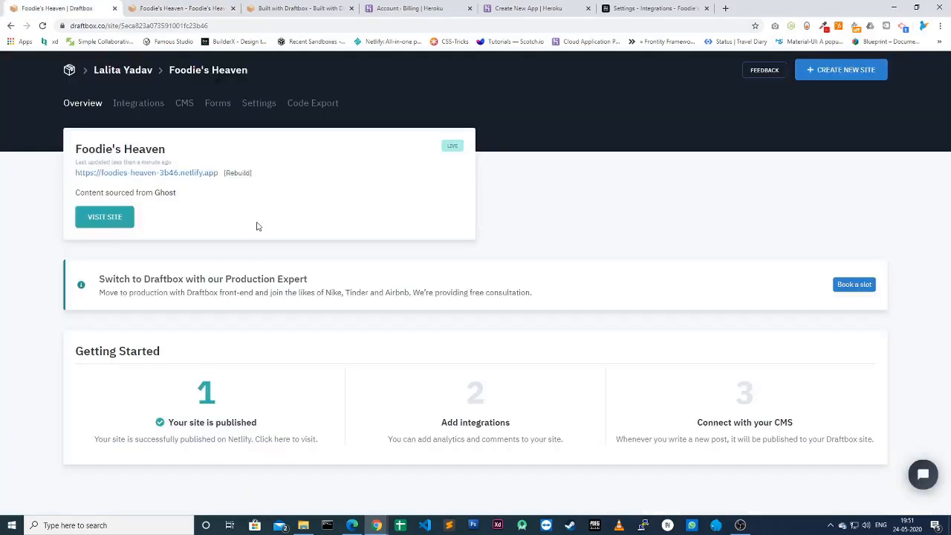
pyautogui.click(183, 107)
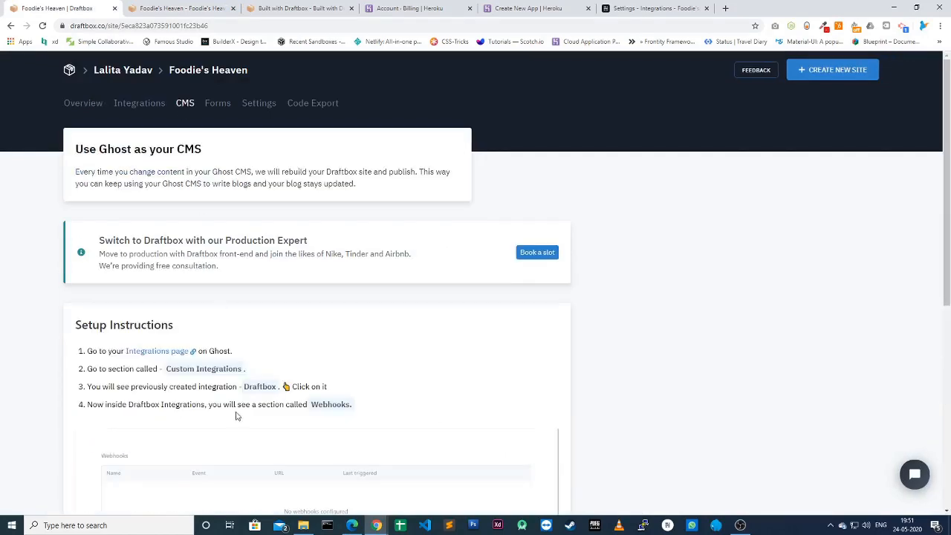
# Step: Open the Draftbox entry under Custom Integrations in Ghost's Integrations settings
pyautogui.scroll(-4, 236, 416)
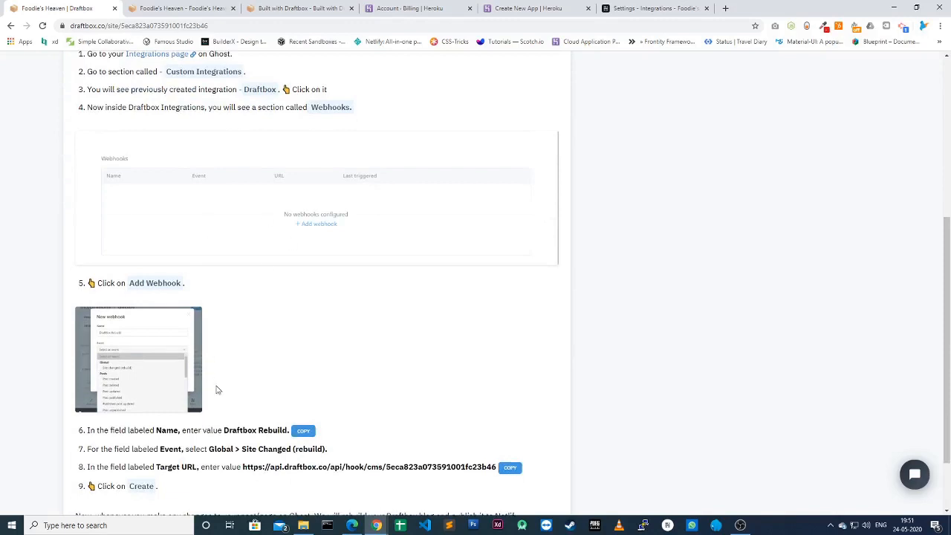
pyautogui.scroll(1, 227, 390)
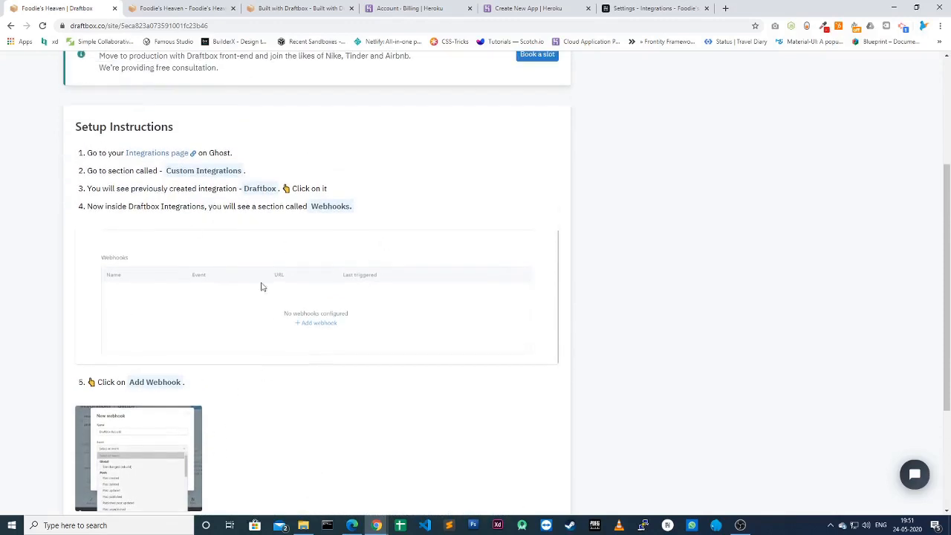
pyautogui.click(637, 9)
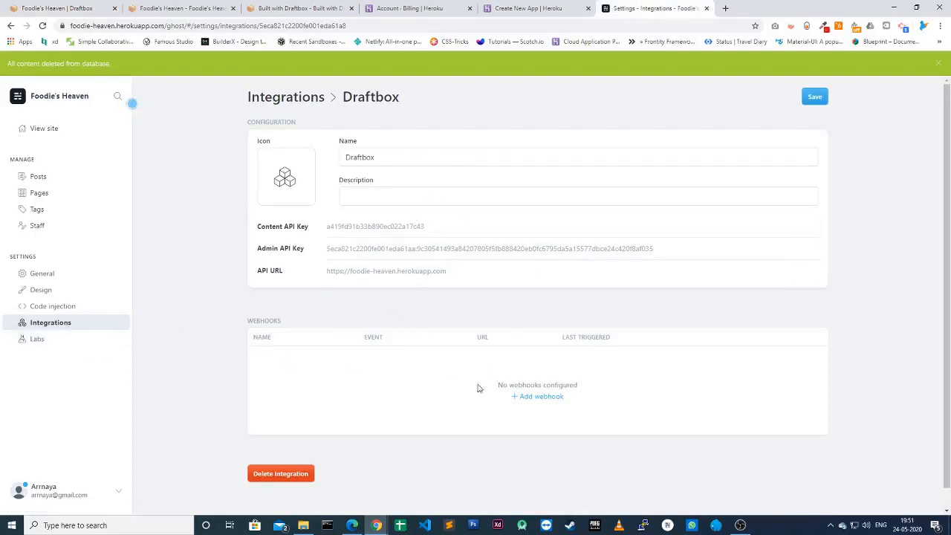
pyautogui.click(62, 327)
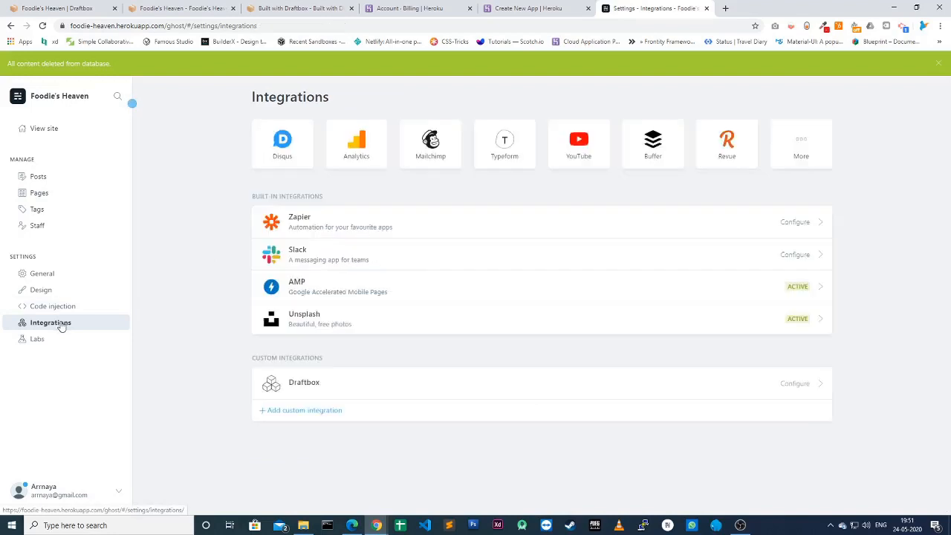
pyautogui.click(332, 390)
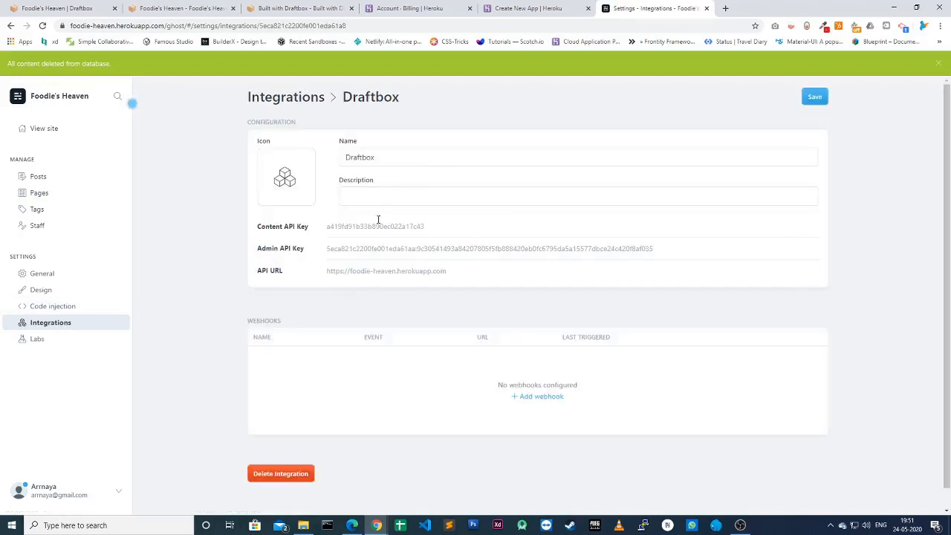
# Step: Start a webhook named Draftbox Rebuild with the Site changed (rebuild) event
pyautogui.click(540, 399)
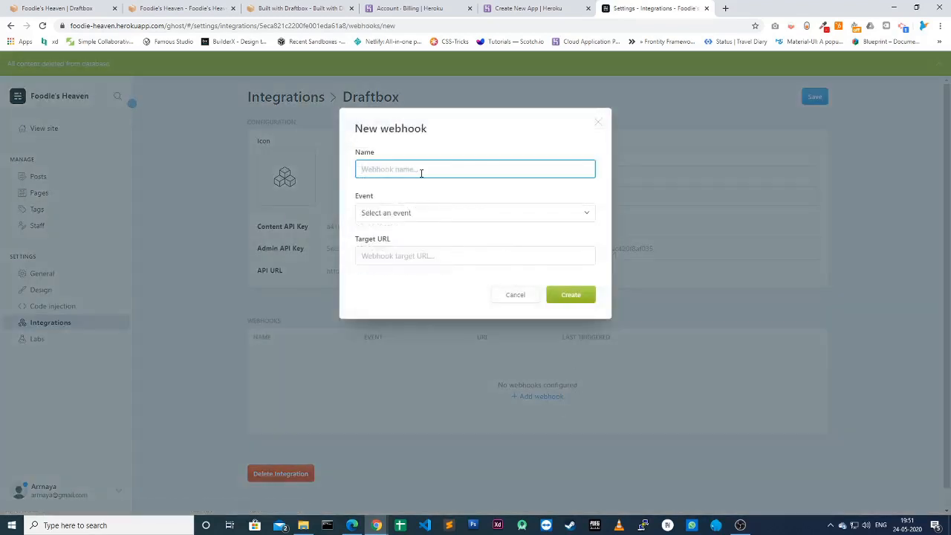
pyautogui.click(31, 11)
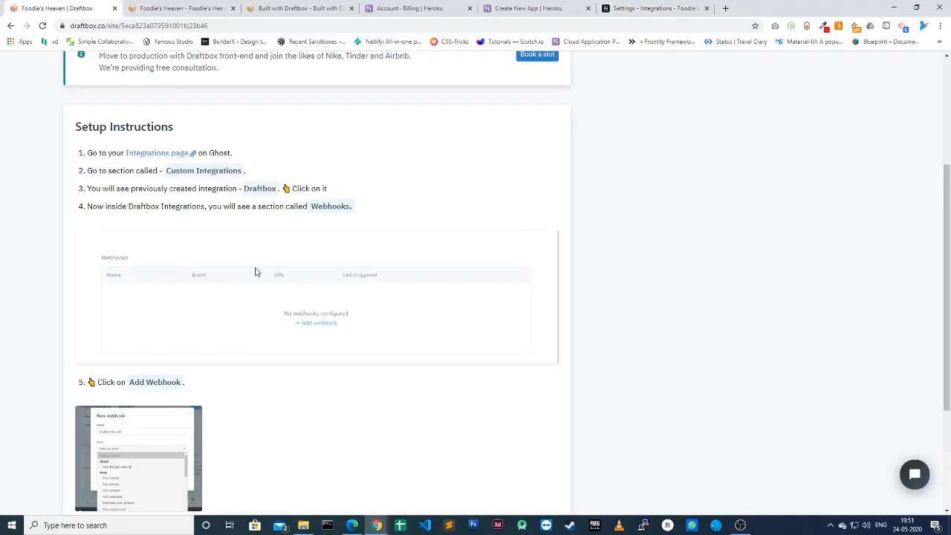
pyautogui.scroll(-2, 290, 289)
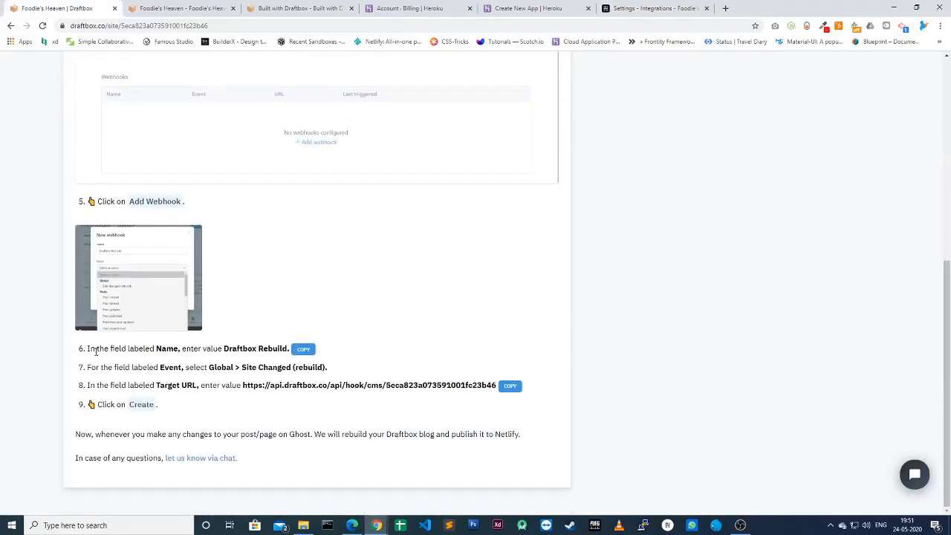
pyautogui.moveTo(87, 349); pyautogui.dragTo(306, 360)
pyautogui.click(272, 363)
pyautogui.click(304, 348)
pyautogui.click(636, 8)
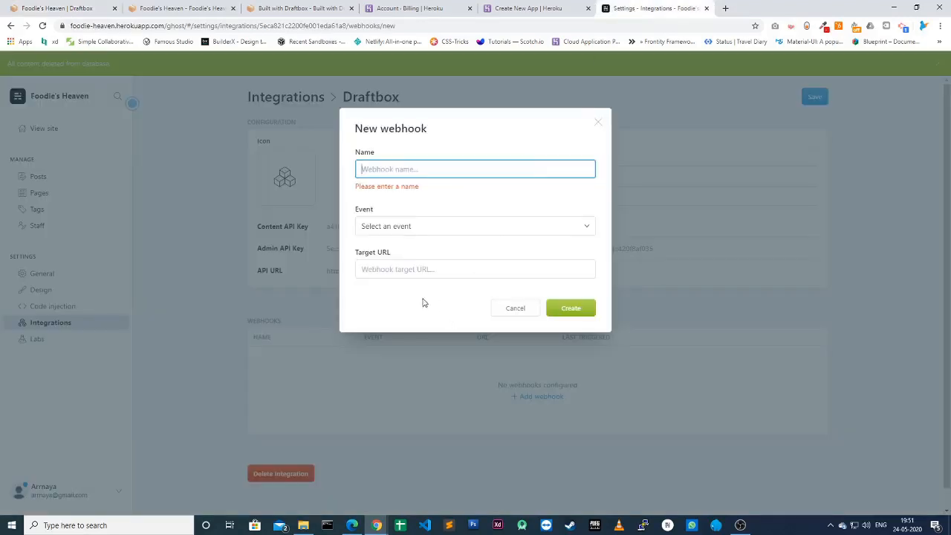
pyautogui.click(392, 172)
pyautogui.hotkey('ctrl', 'v')
pyautogui.click(598, 122)
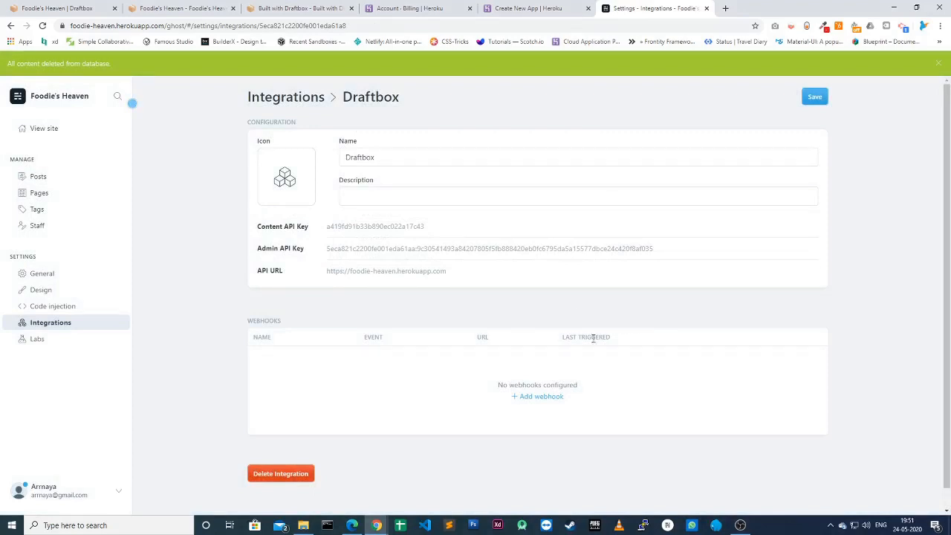
pyautogui.click(540, 398)
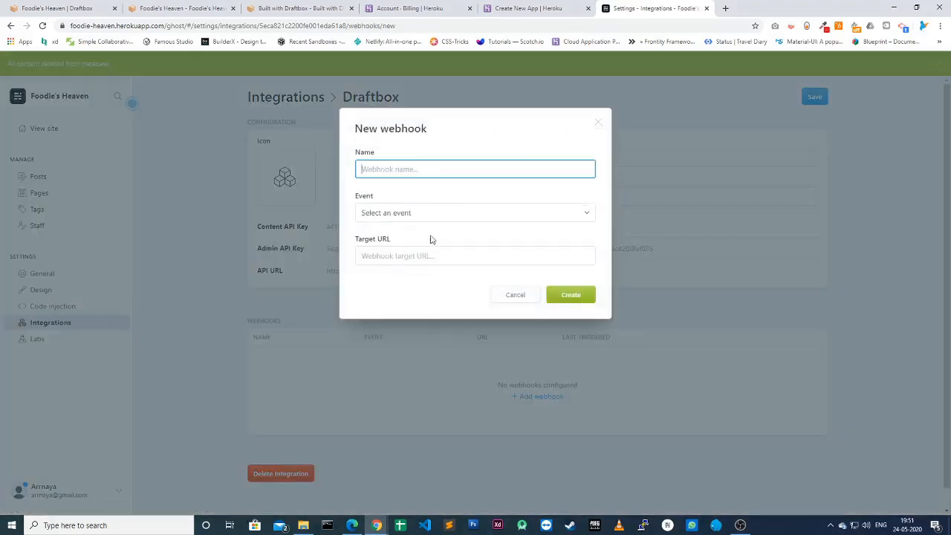
pyautogui.hotkey('ctrl', 'v')
pyautogui.click(404, 214)
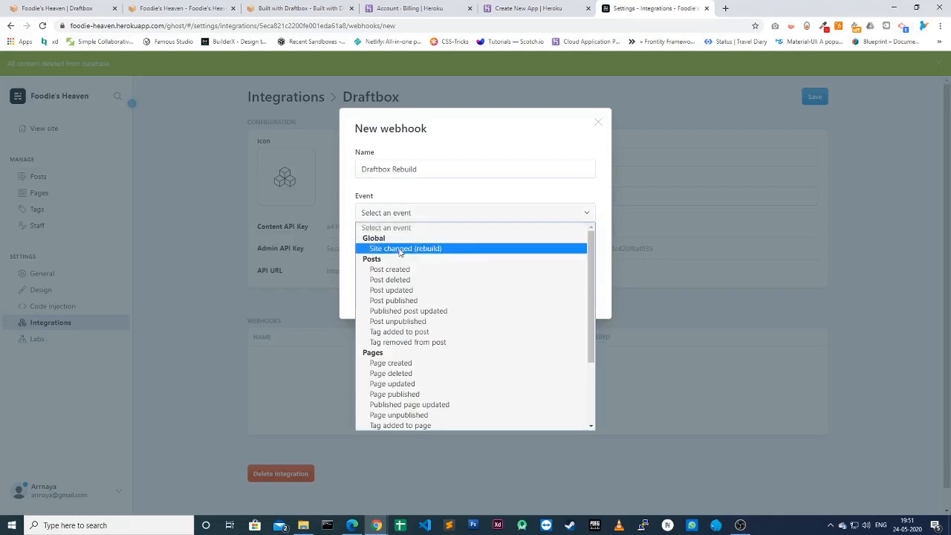
pyautogui.click(395, 249)
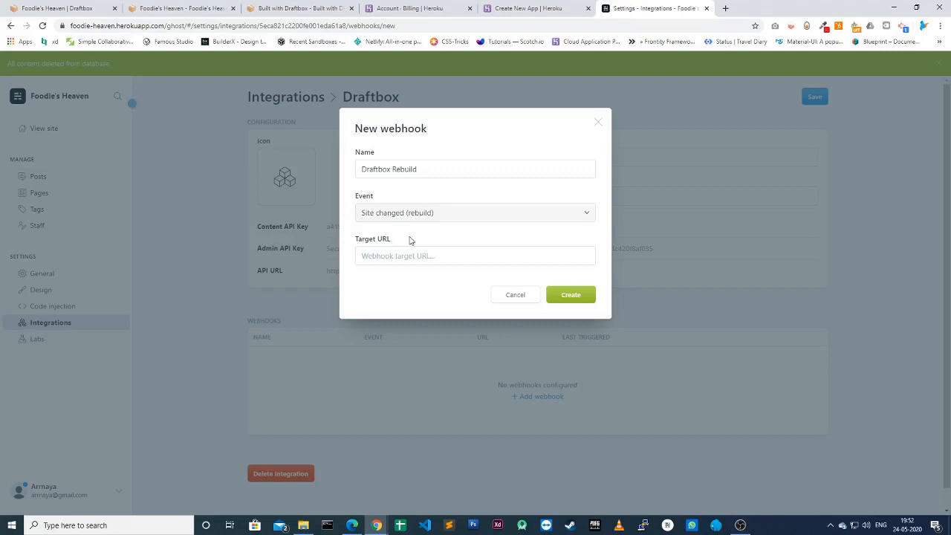
# Step: Paste the Draftbox hook URL as the target, create the webhook and save the integration
pyautogui.click(55, 8)
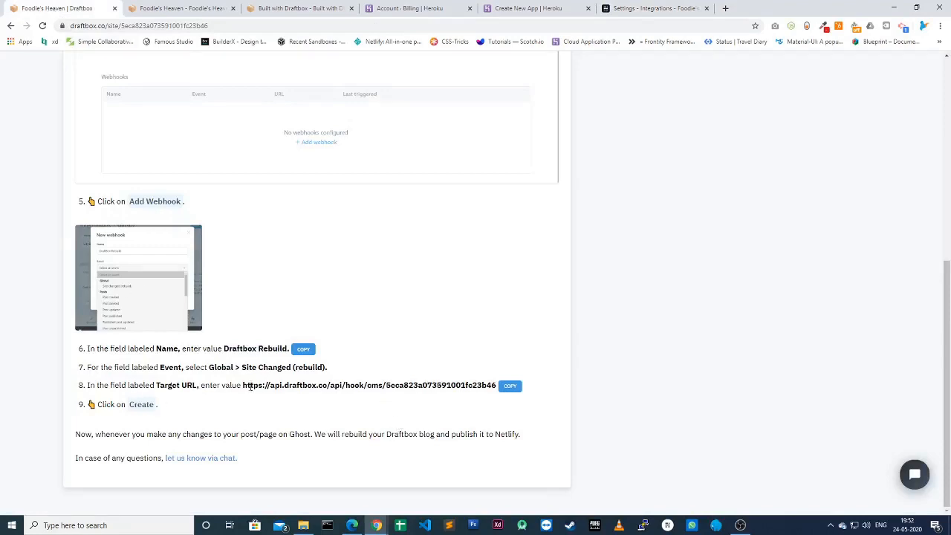
pyautogui.click(509, 386)
pyautogui.click(632, 10)
pyautogui.click(407, 259)
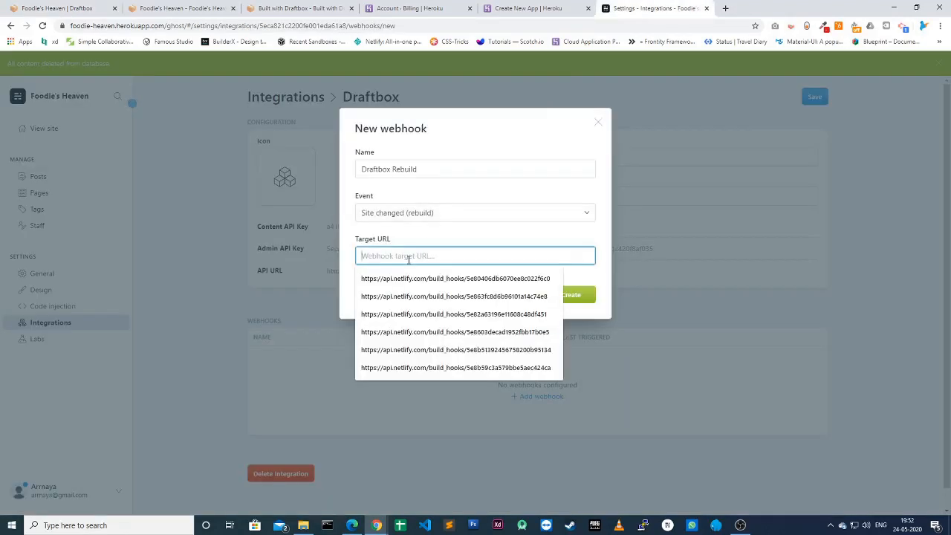
pyautogui.hotkey('ctrl', 'v')
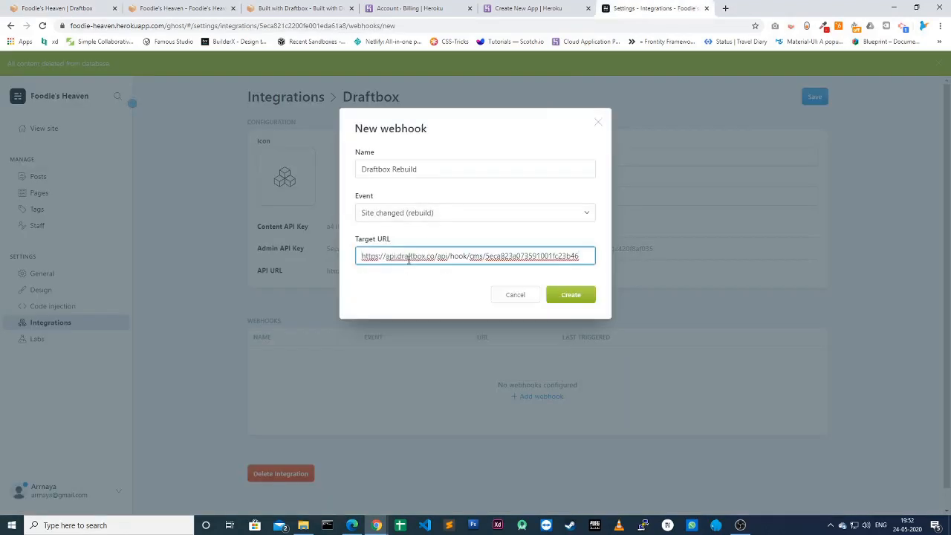
pyautogui.click(582, 298)
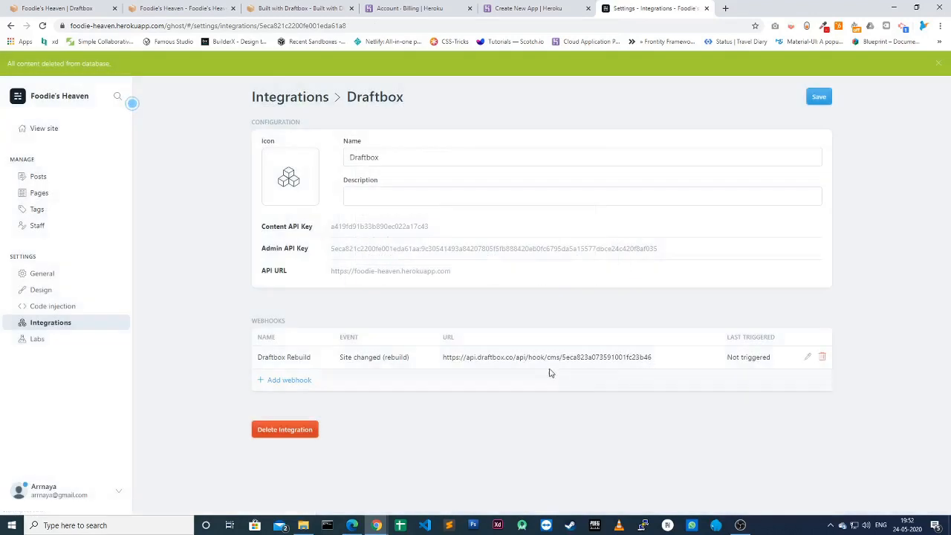
pyautogui.click(818, 101)
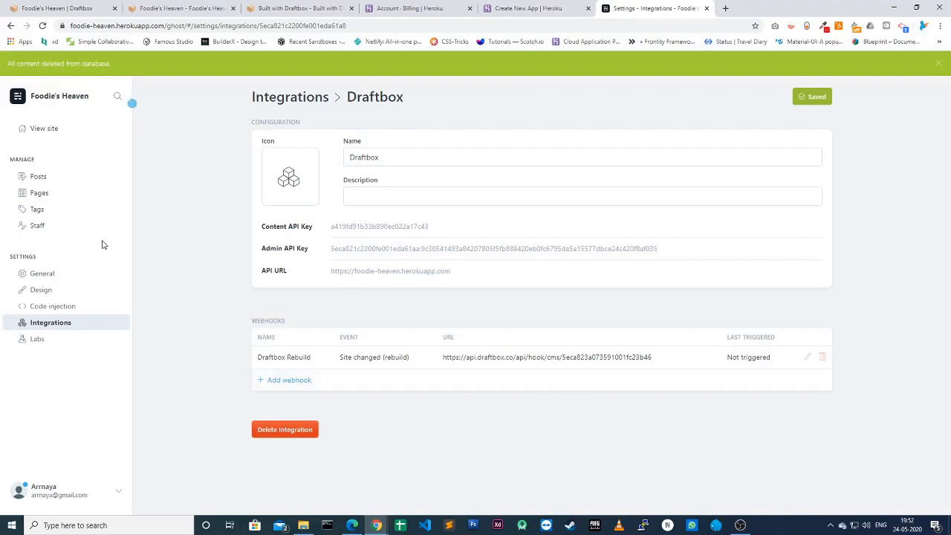
# Step: Start a new Ghost post titled 'My First Post'
pyautogui.click(52, 181)
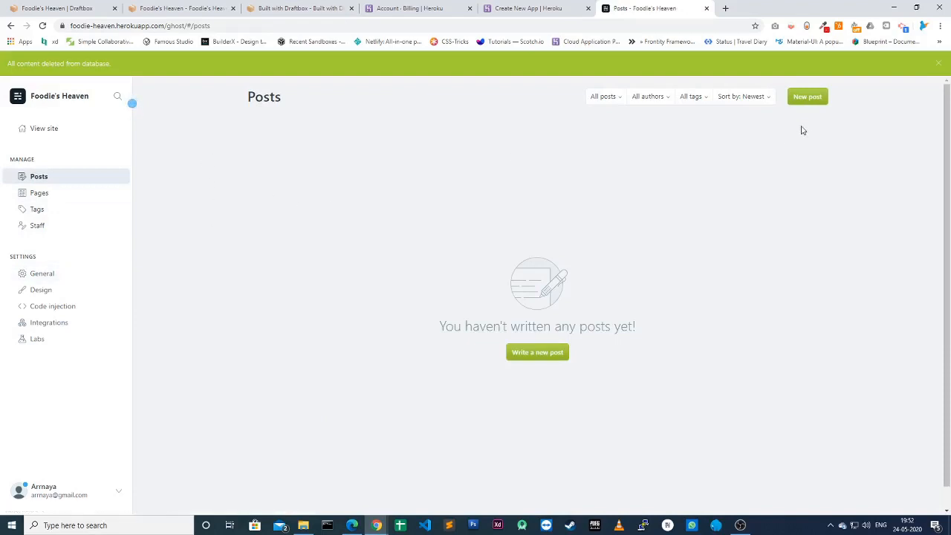
pyautogui.click(806, 97)
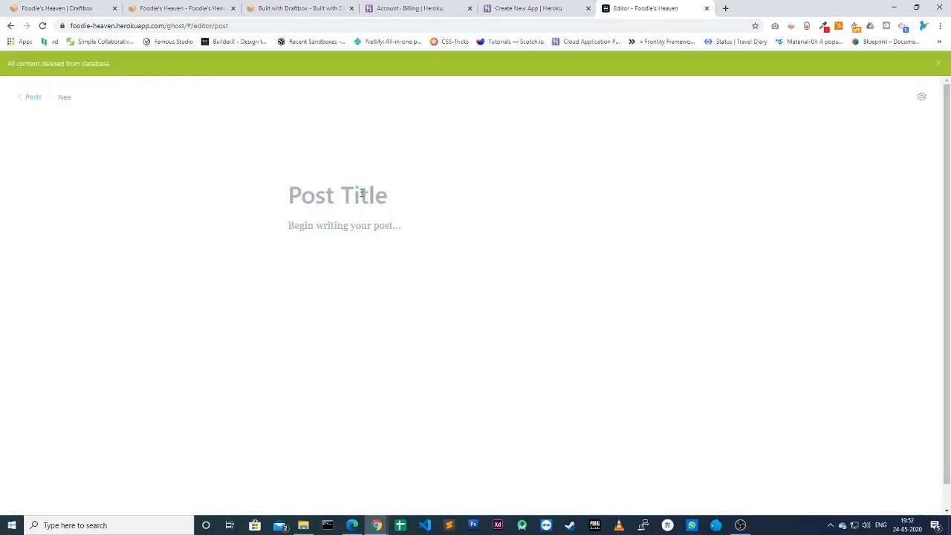
pyautogui.write('My fis')
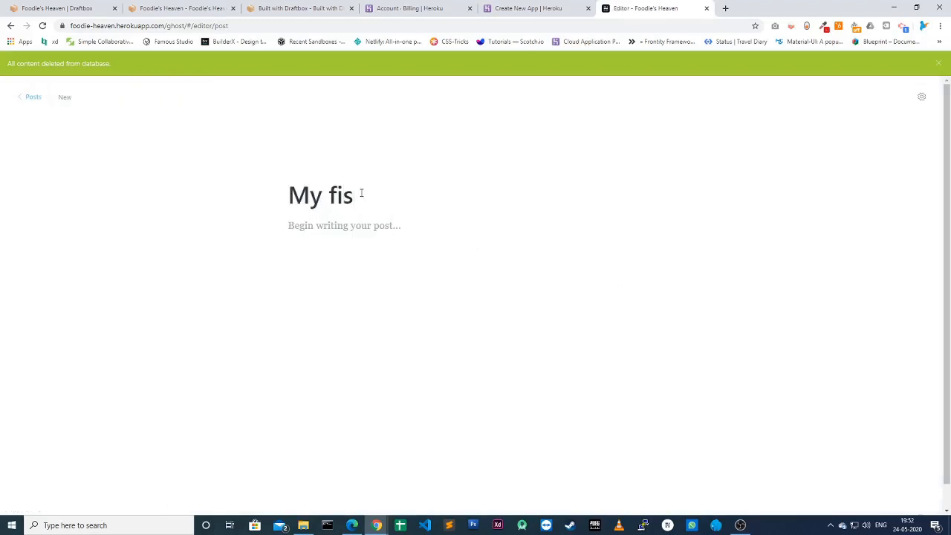
pyautogui.press('BackSpace')
pyautogui.write('rst Post')
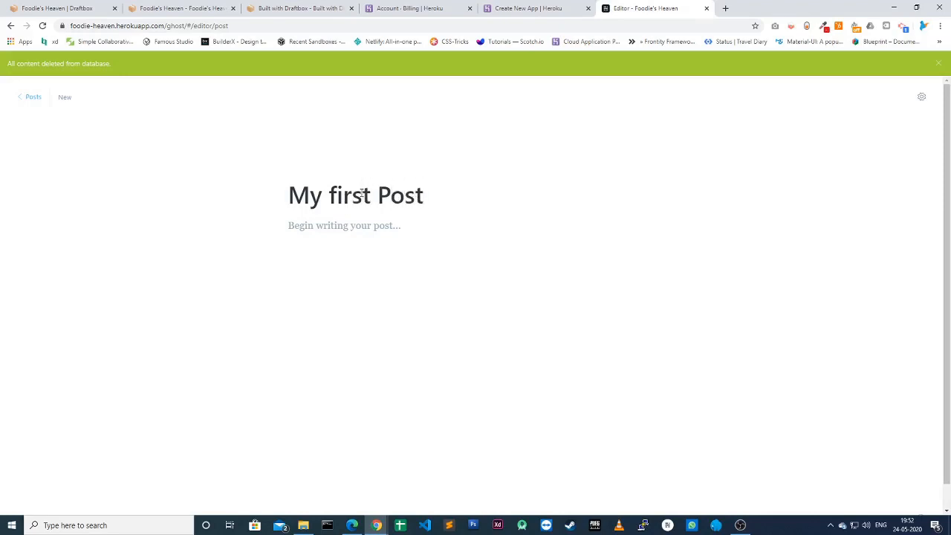
pyautogui.click(336, 195)
pyautogui.press('BackSpace')
pyautogui.write('F')
# Step: Write a body saying this is my first post and asking to see it on the front end
pyautogui.click(350, 229)
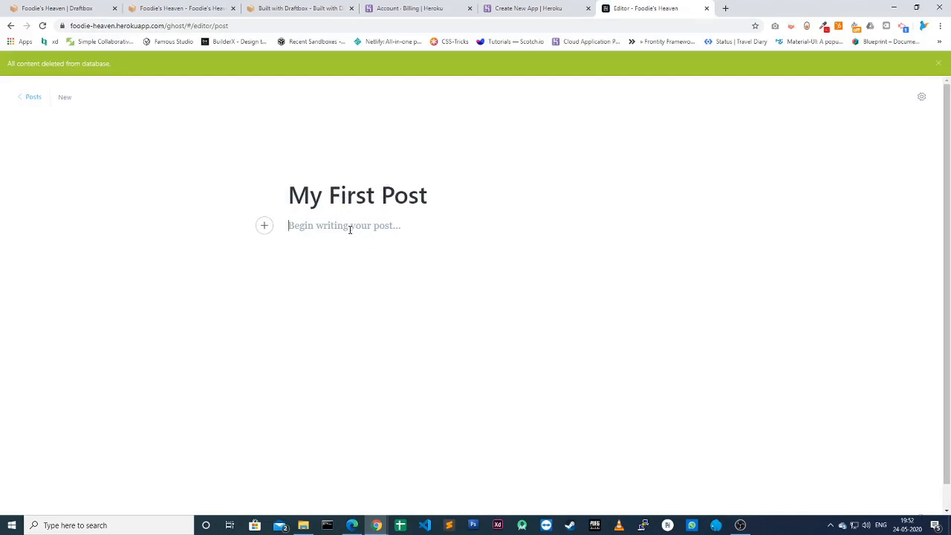
pyautogui.write('This is my first s')
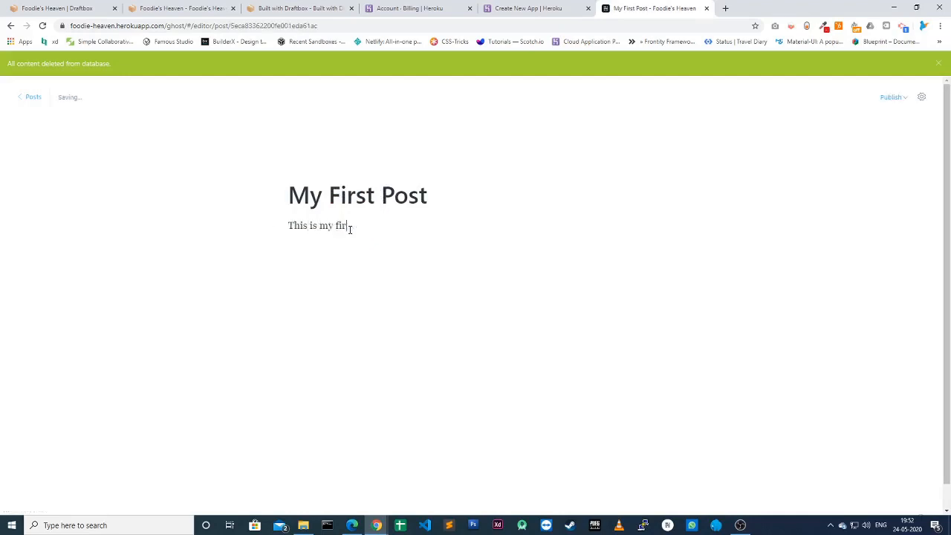
pyautogui.press('BackSpace')
pyautogui.write('post on my blog. Lets')
pyautogui.press('BackSpace')
pyautogui.write(';')
pyautogui.write('s see how ti s')
pyautogui.press('BackSpace')
pyautogui.press('BackSpace')
pyautogui.press('BackSpace')
pyautogui.press('BackSpace')
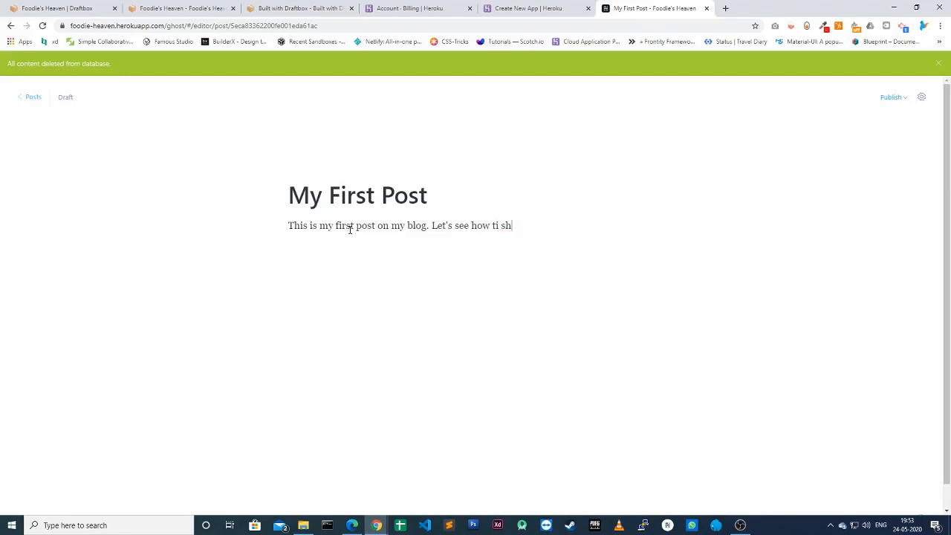
pyautogui.write('it shown on the fornt')
pyautogui.press('BackSpace')
pyautogui.press('BackSpace')
pyautogui.press('BackSpace')
pyautogui.press('BackSpace')
pyautogui.press('BackSpace')
pyautogui.write('ront end.')
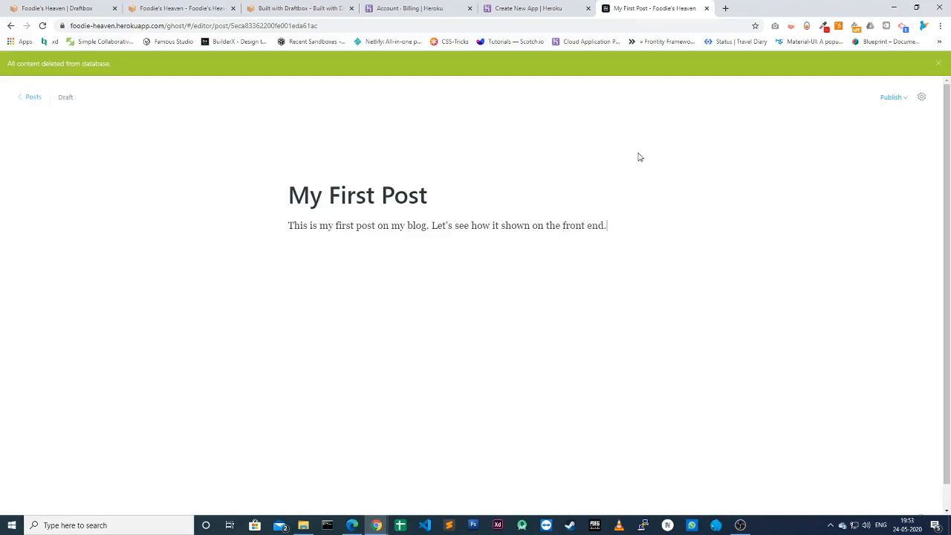
# Step: Upload the Jamstack-with-Draftbox-Ghost-and-Netlify image from the YouTube Videos created by KWS folder as the post image
pyautogui.click(922, 99)
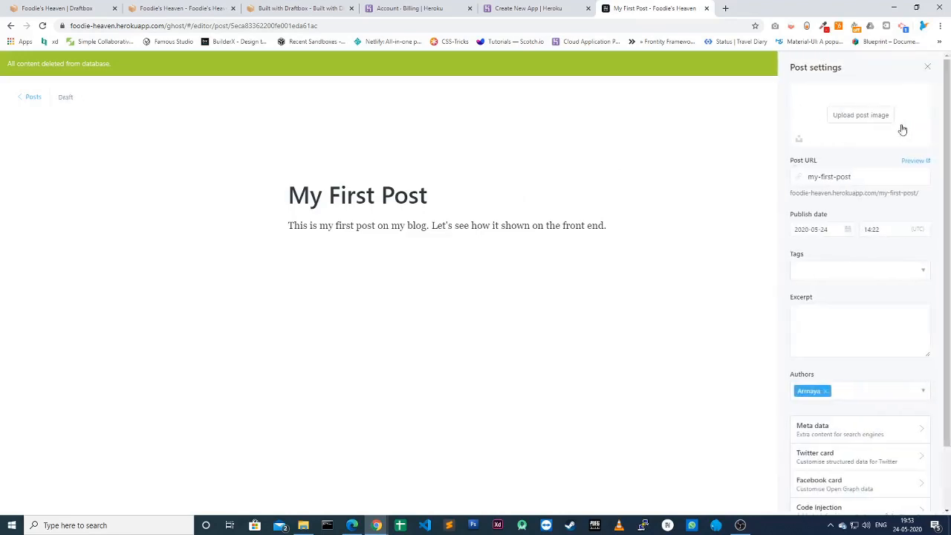
pyautogui.click(866, 119)
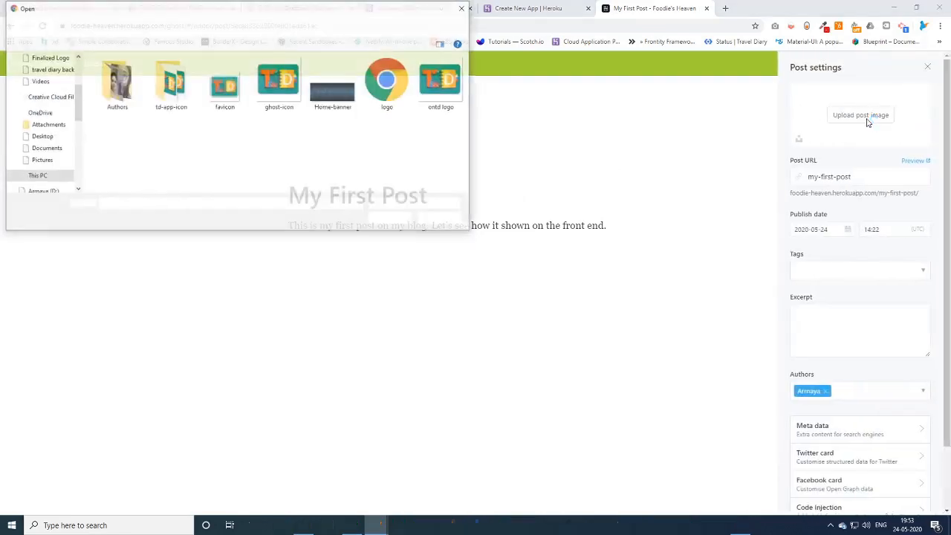
pyautogui.scroll(3, 73, 104)
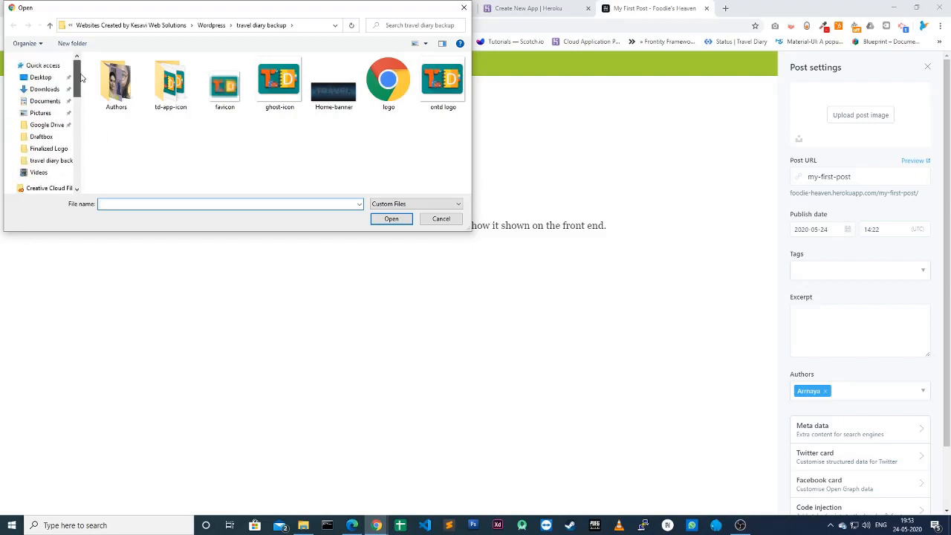
pyautogui.click(52, 90)
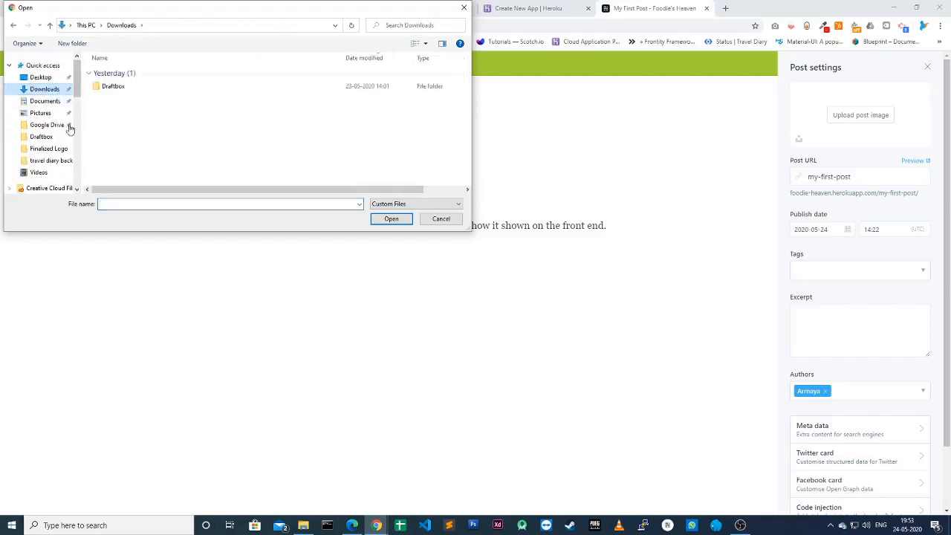
pyautogui.scroll(-5, 74, 134)
pyautogui.scroll(-3, 78, 146)
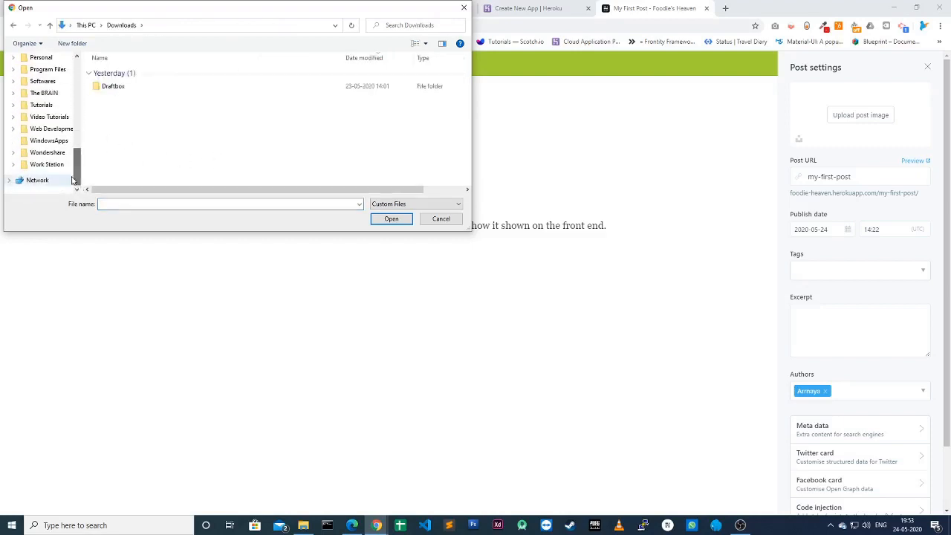
pyautogui.click(46, 164)
pyautogui.scroll(-4, 165, 174)
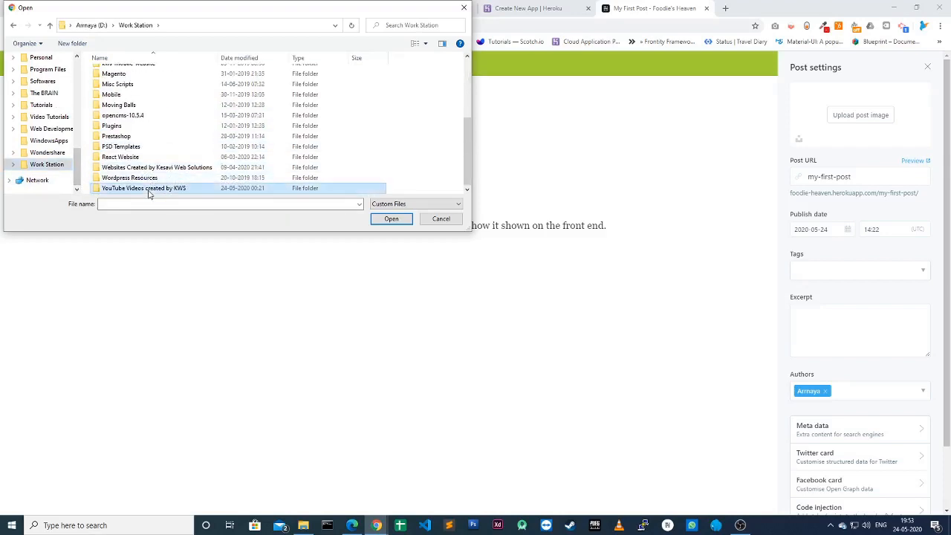
pyautogui.doubleClick(147, 187)
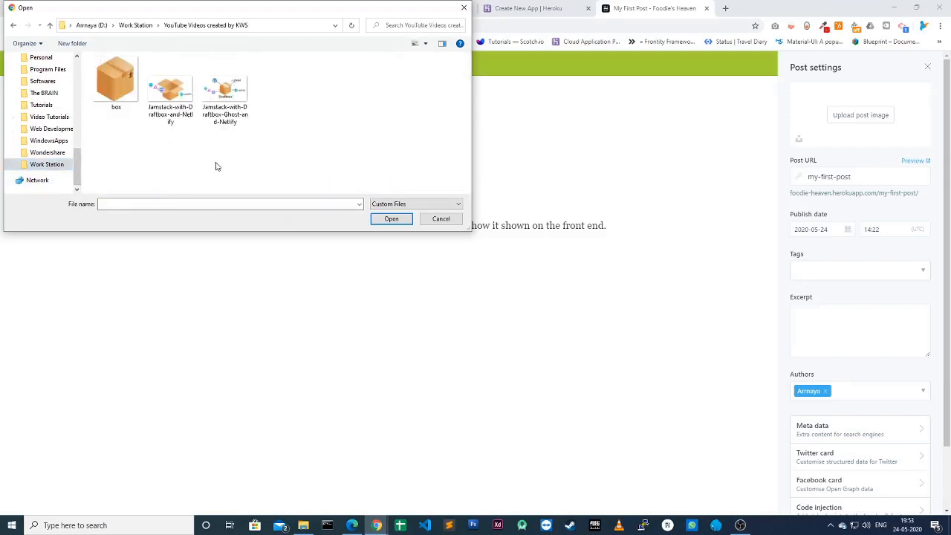
pyautogui.doubleClick(220, 105)
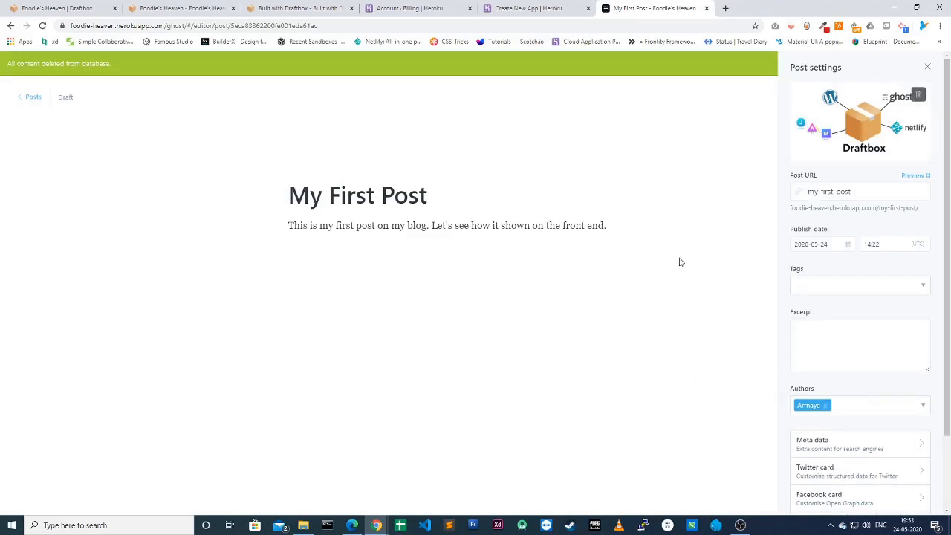
# Step: Publish My First Post, go back to the posts list, and switch to the Draftbox dashboard
pyautogui.click(671, 217)
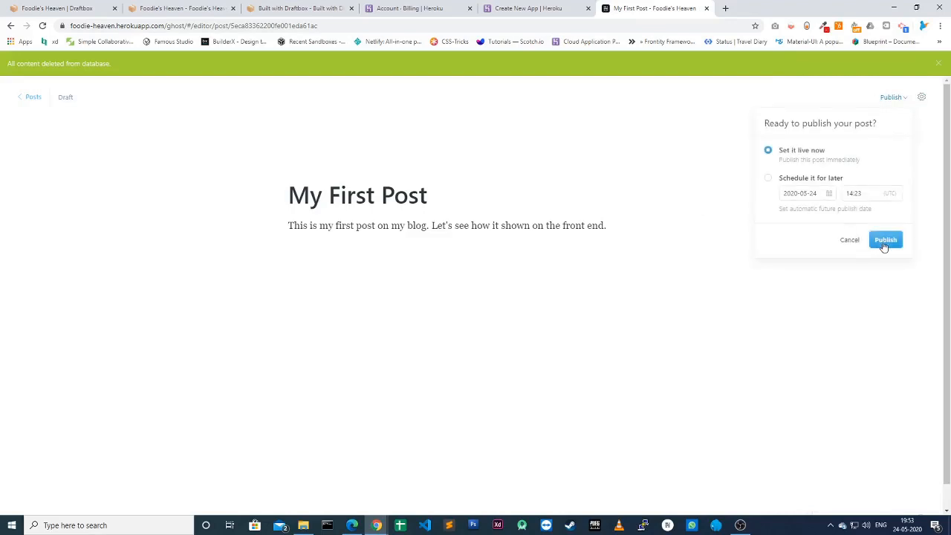
pyautogui.click(886, 240)
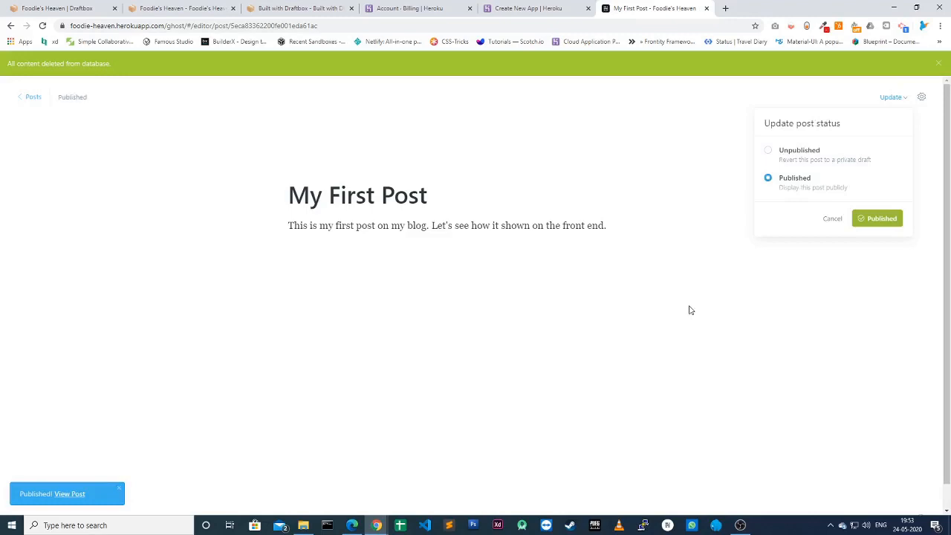
pyautogui.click(30, 99)
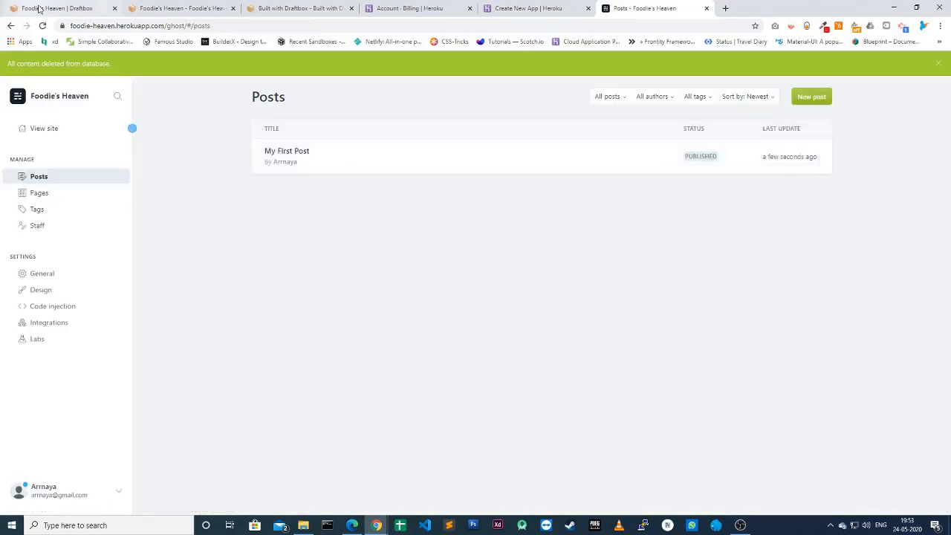
pyautogui.click(37, 8)
pyautogui.scroll(3, 274, 275)
pyautogui.scroll(3, 274, 275)
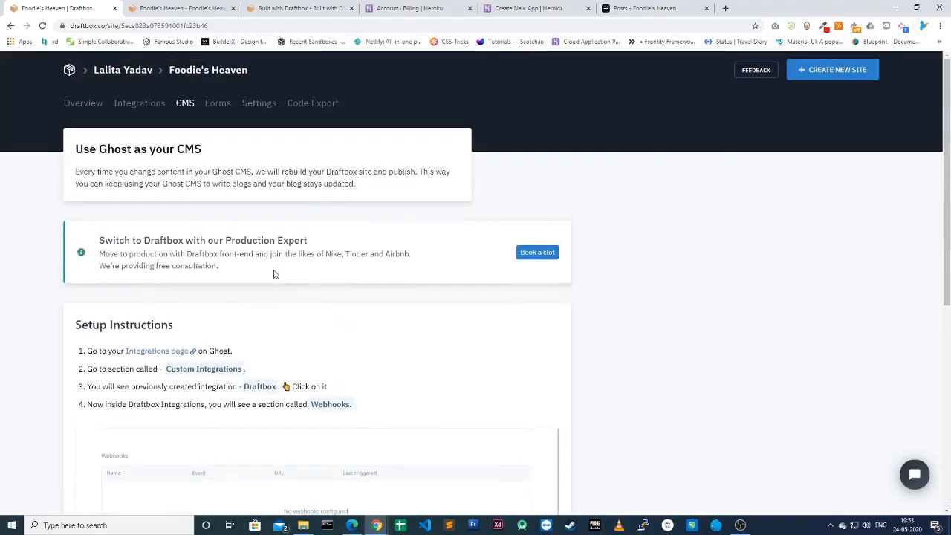
# Step: Follow the Foodie's Heaven rebuild to Success, then open foodies-heaven-3b46.netlify.app in a new tab
pyautogui.click(82, 106)
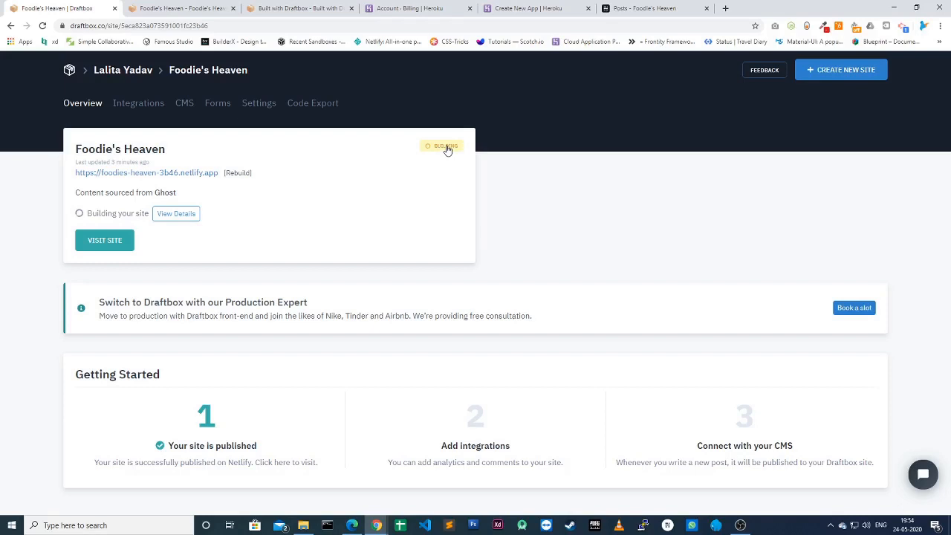
pyautogui.click(183, 217)
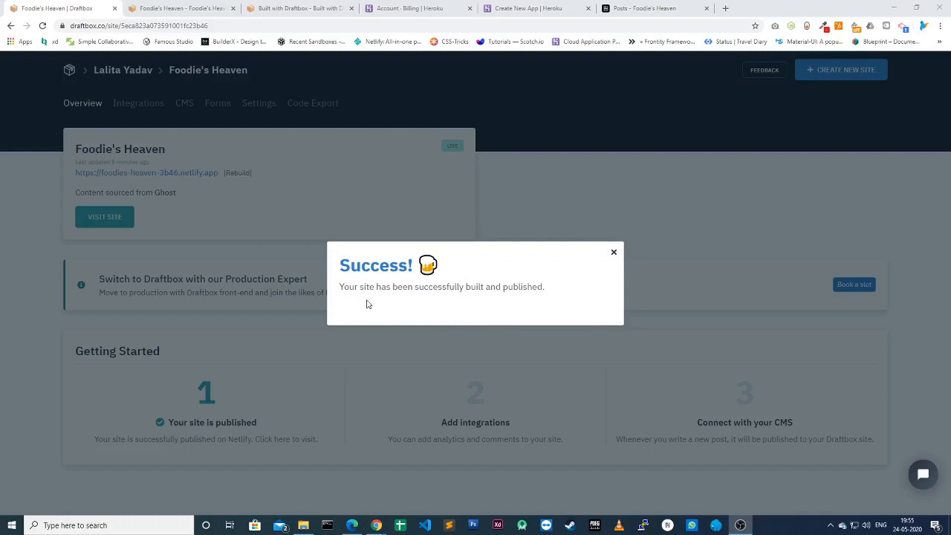
pyautogui.click(614, 252)
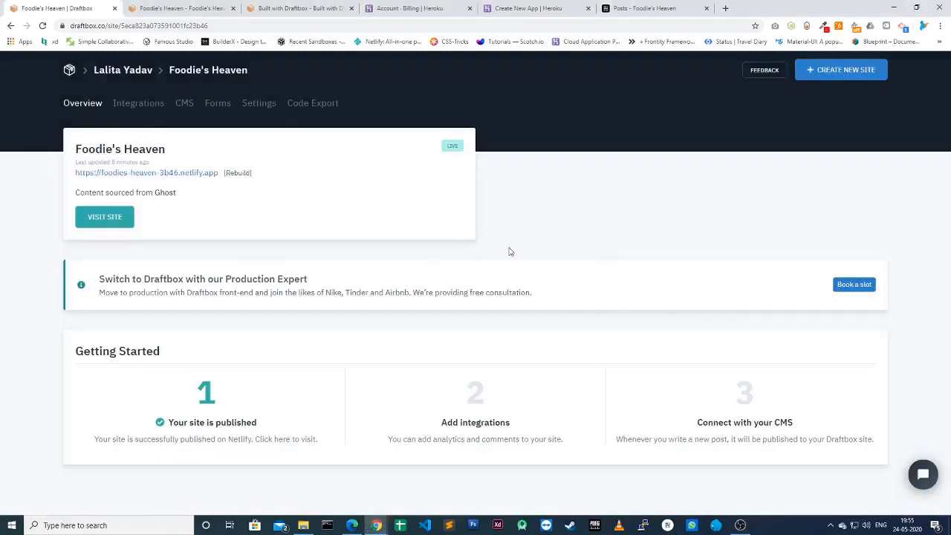
pyautogui.click(196, 176)
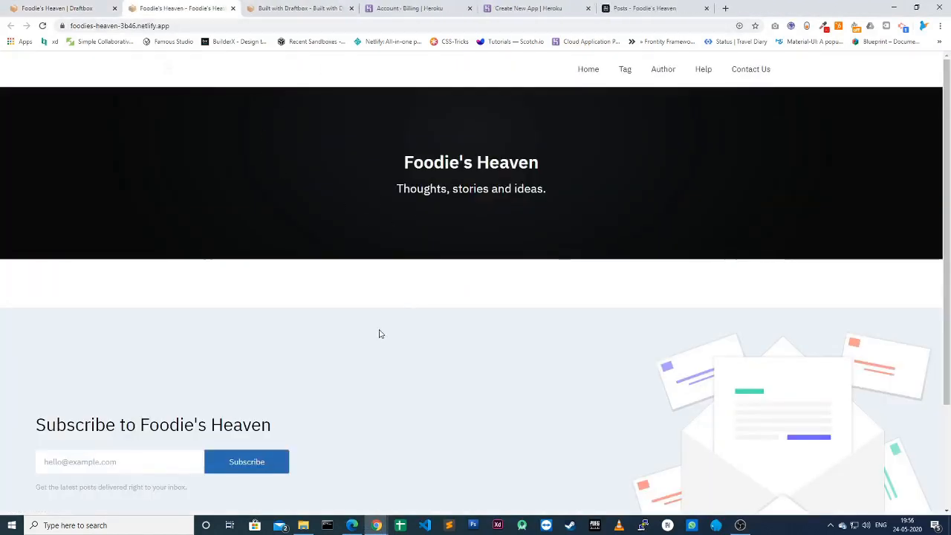
# Step: Reload the live site and open My First Post at /my-first-post/ with its Draftbox feature image
pyautogui.scroll(-1, 386, 332)
pyautogui.scroll(1, 386, 331)
pyautogui.click(43, 26)
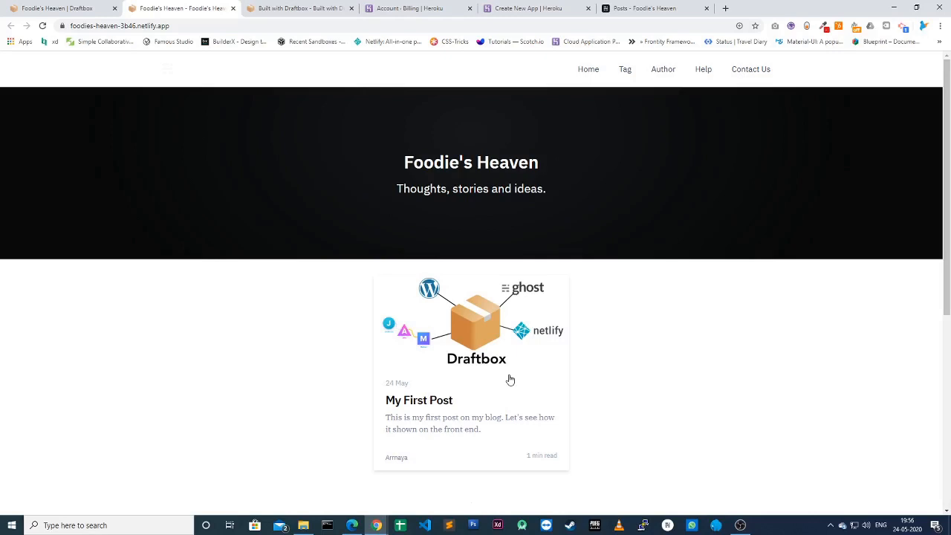
pyautogui.click(459, 411)
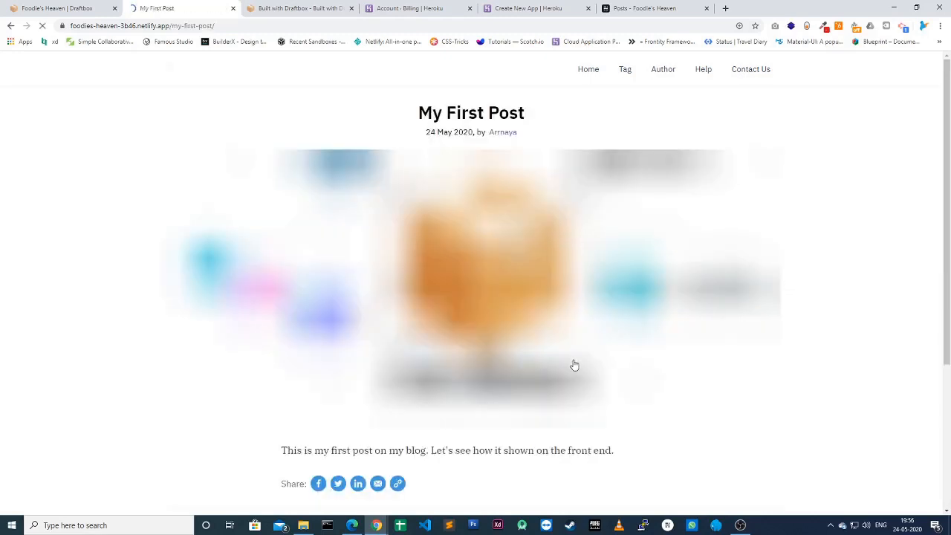
pyautogui.scroll(-3, 342, 347)
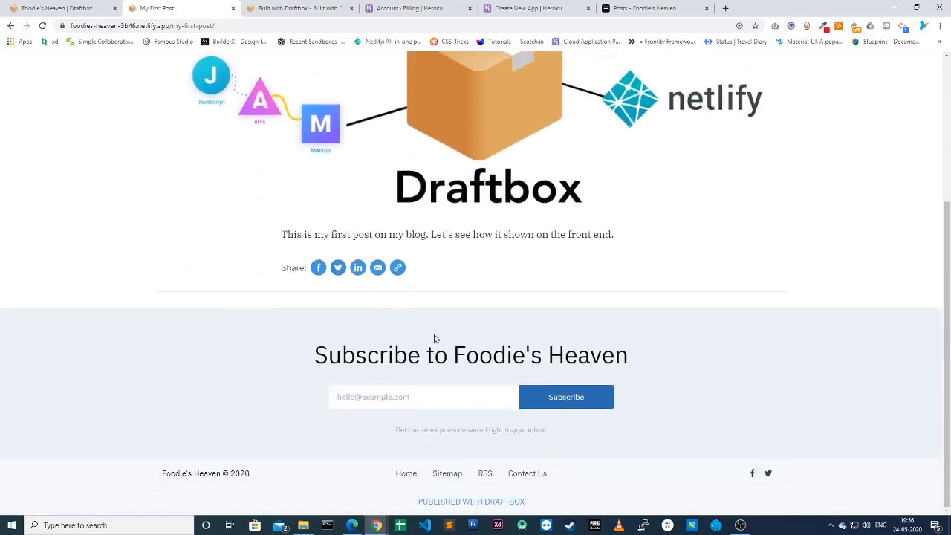
pyautogui.scroll(3, 436, 335)
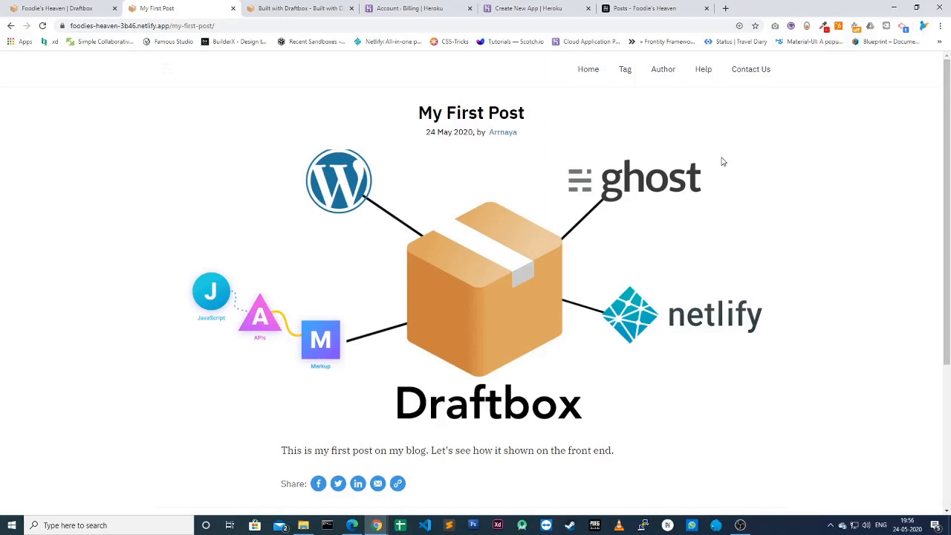
pyautogui.click(267, 27)
# Step: Append amp to the post URL to view its AMP version, then return to the home page
pyautogui.click(273, 26)
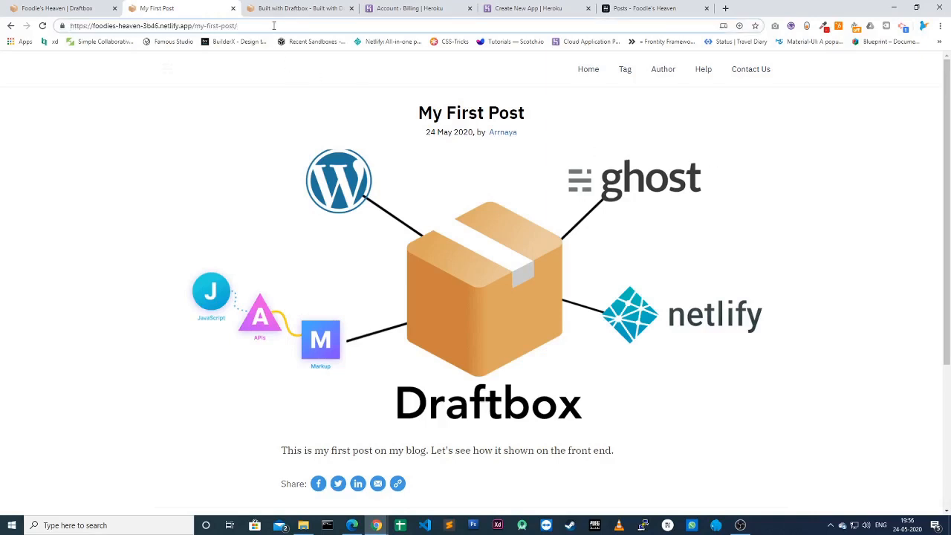
pyautogui.write('amp')
pyautogui.press('Return')
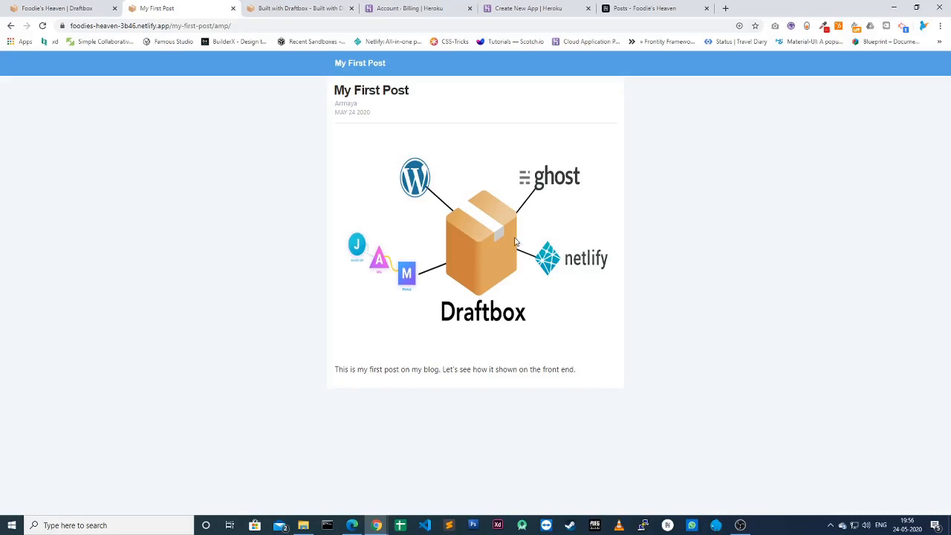
pyautogui.click(361, 65)
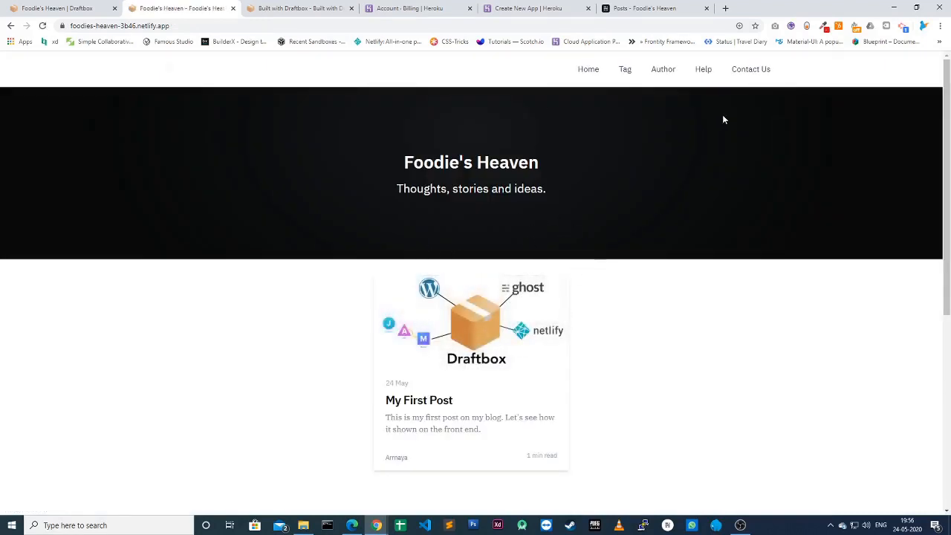
pyautogui.click(740, 27)
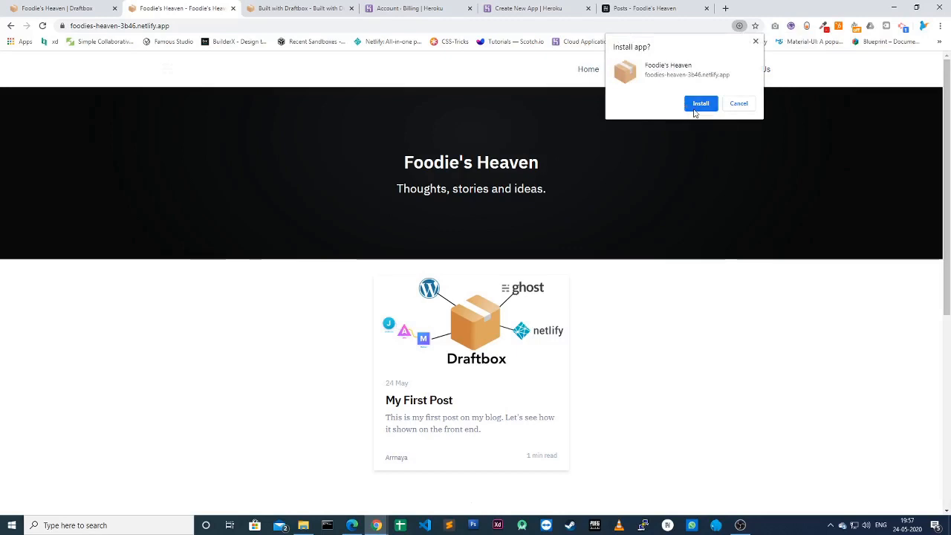
pyautogui.click(735, 106)
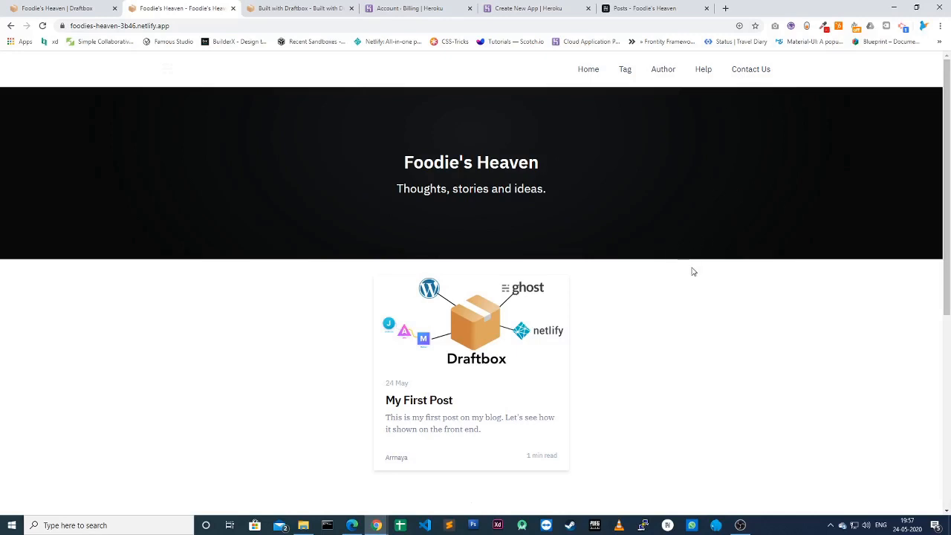
pyautogui.scroll(-5, 644, 306)
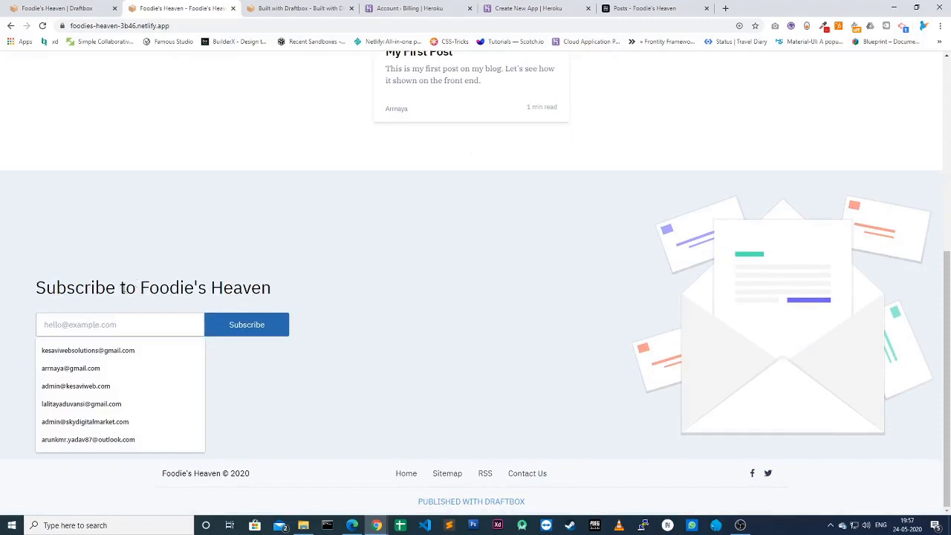
pyautogui.click(295, 421)
pyautogui.scroll(5, 295, 421)
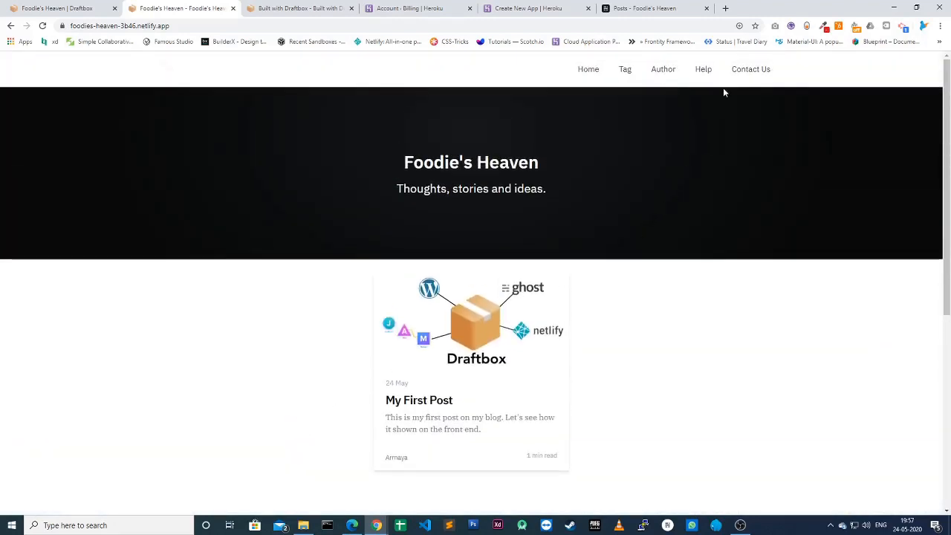
# Step: Submit the Contact Us form with the sender's name, saved email address and the message 'Hello!!'
pyautogui.click(750, 69)
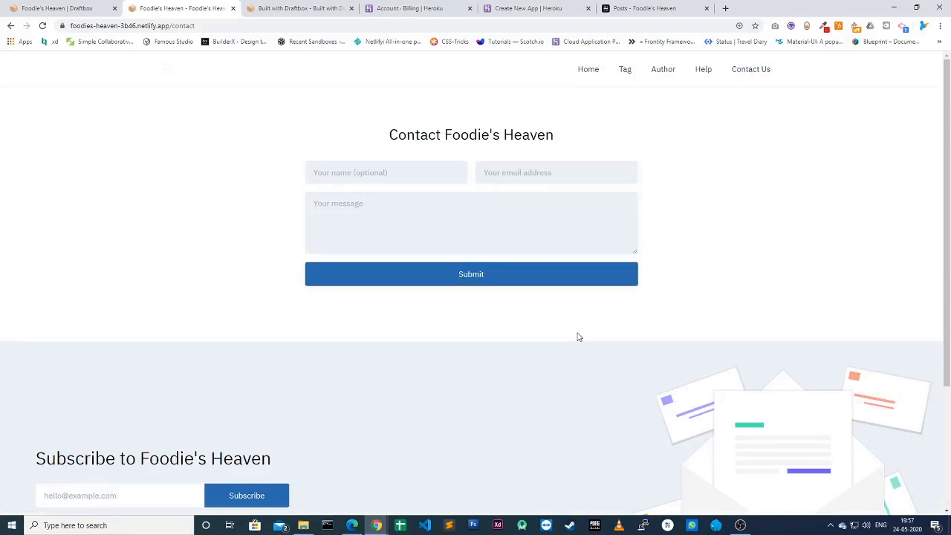
pyautogui.click(385, 176)
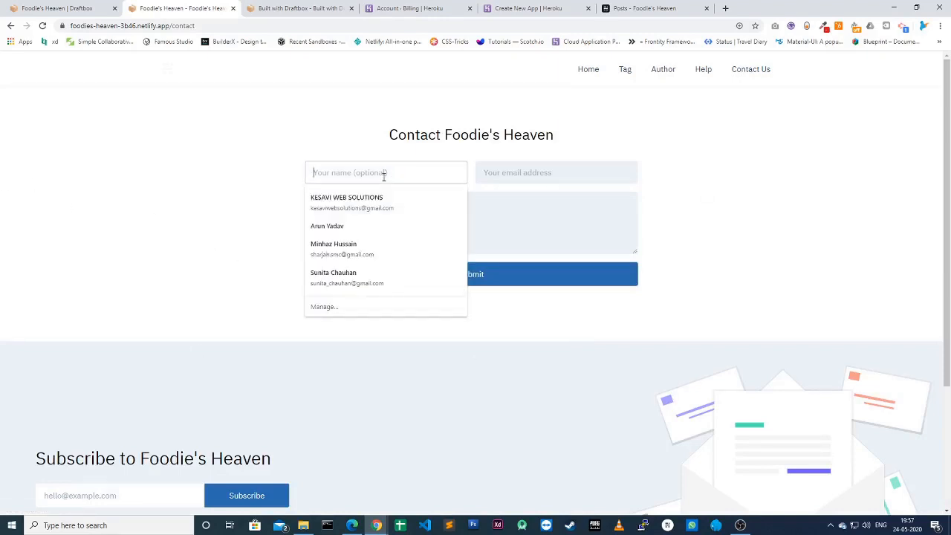
pyautogui.write('Arrnaya')
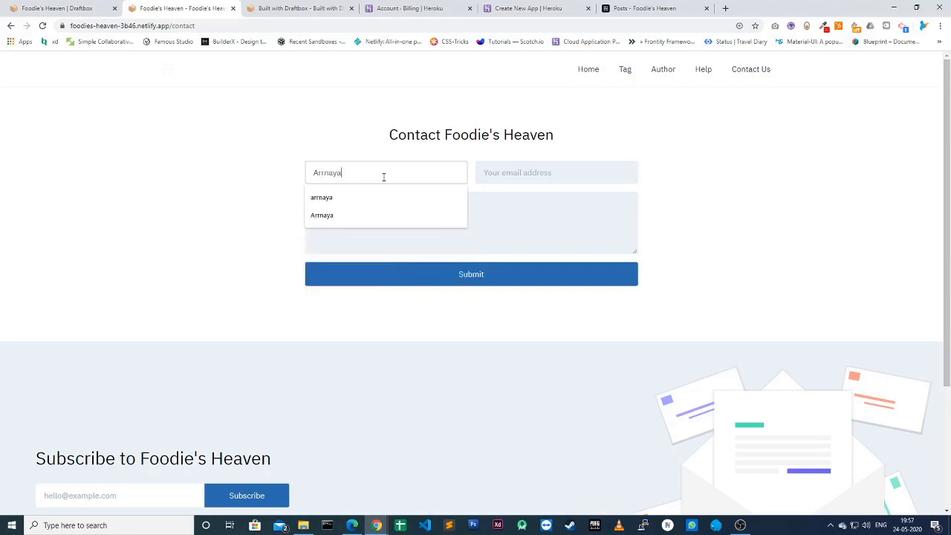
pyautogui.press('Tab')
pyautogui.write('arr')
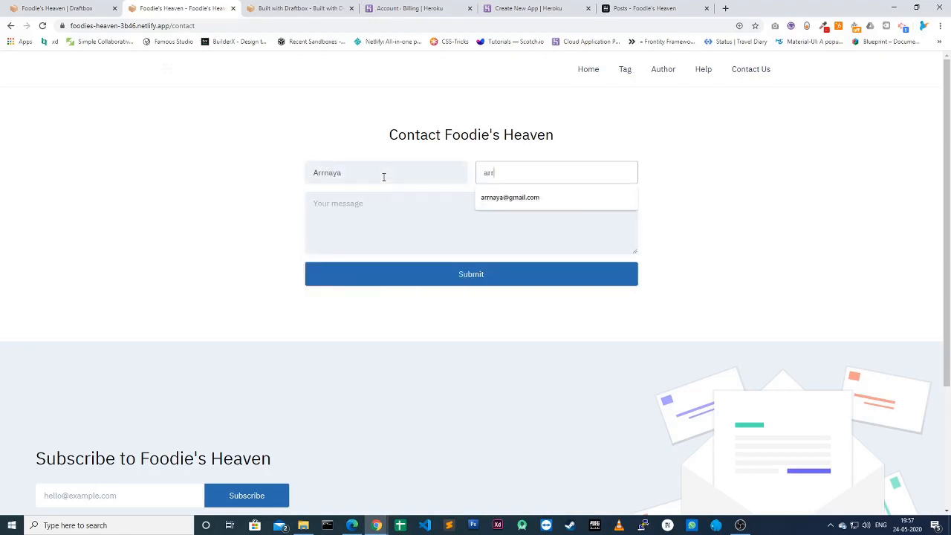
pyautogui.click(493, 202)
pyautogui.click(398, 215)
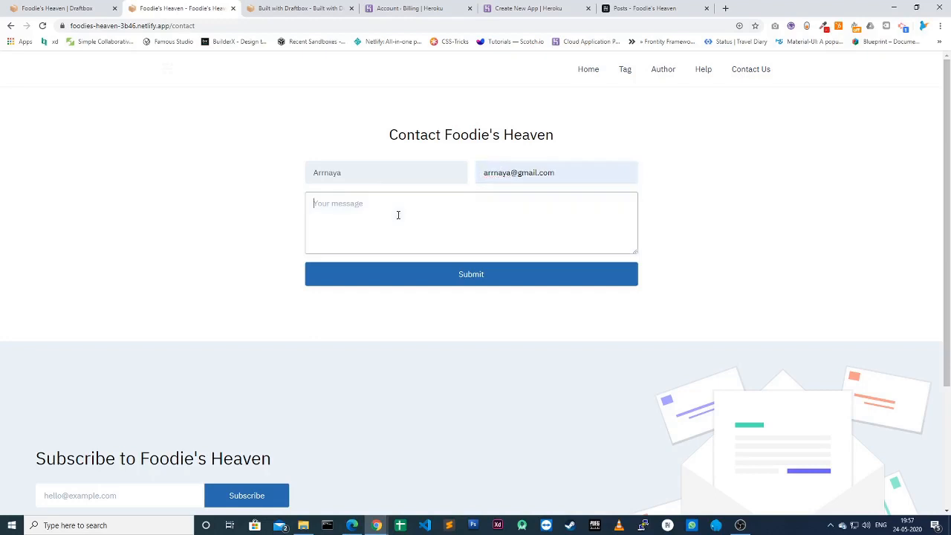
pyautogui.write('Hello!!')
pyautogui.click(483, 280)
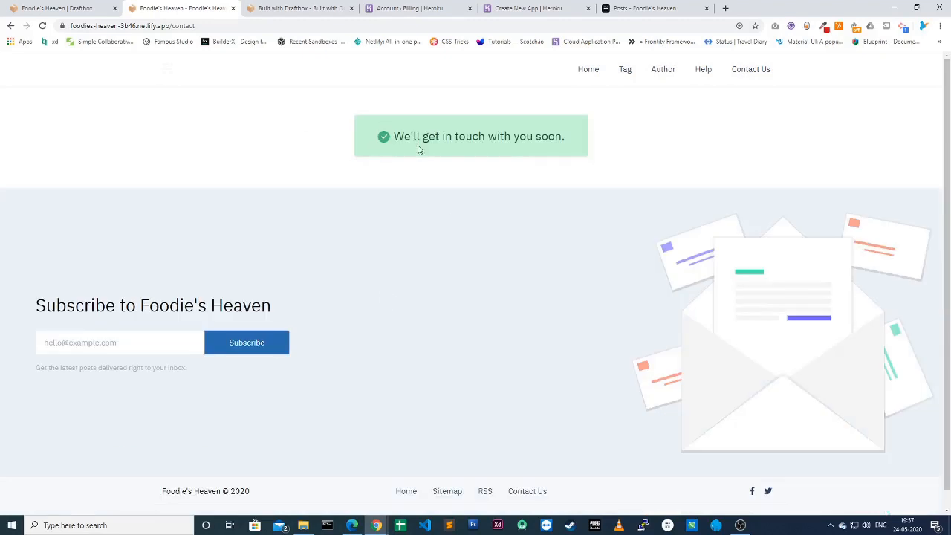
# Step: Subscribe the saved email address to the Foodie's Heaven newsletter
pyautogui.click(66, 347)
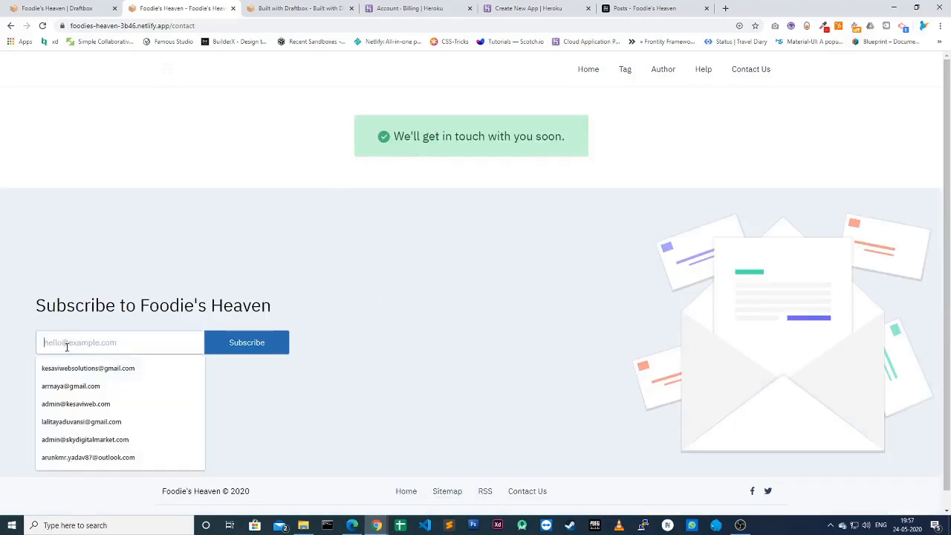
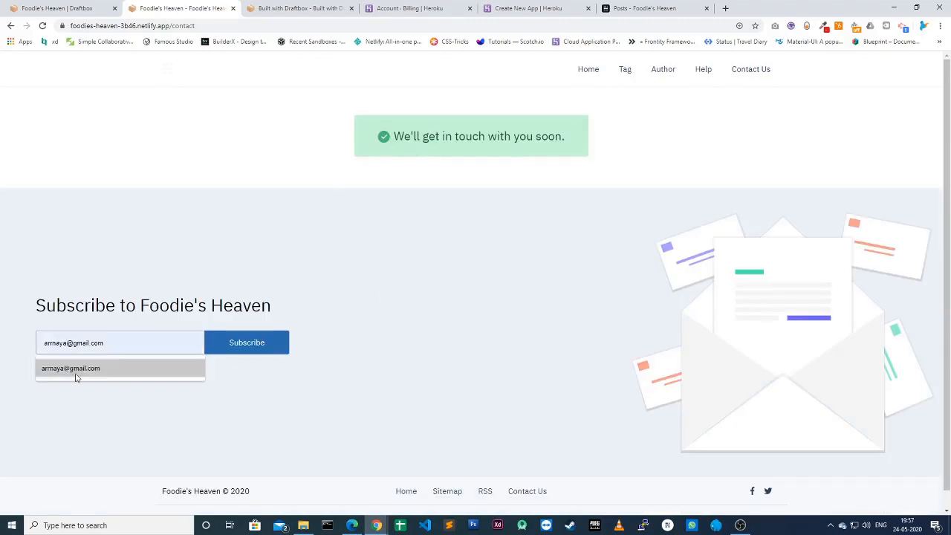
pyautogui.click(77, 370)
pyautogui.click(228, 352)
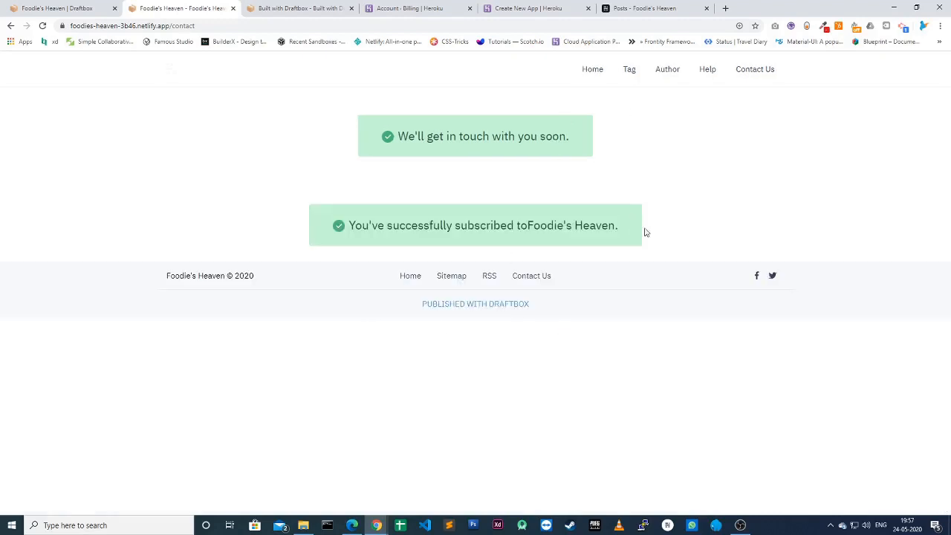
# Step: In Draftbox Forms, refresh the responses and view the Subscription Form's single response
pyautogui.click(57, 9)
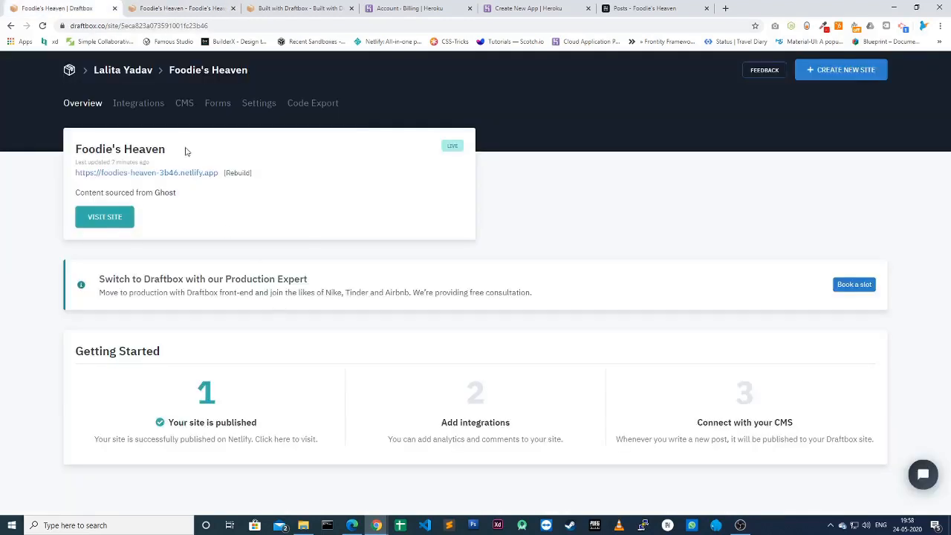
pyautogui.click(217, 105)
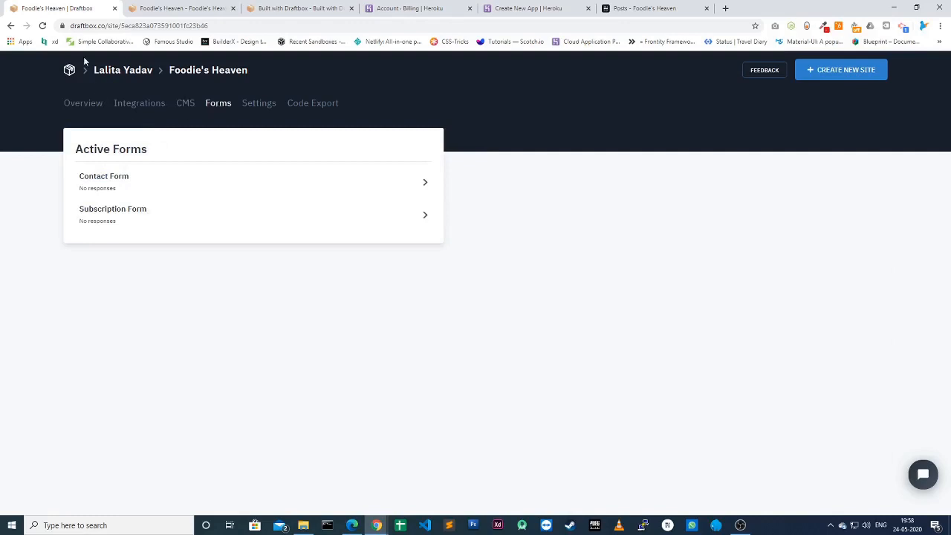
pyautogui.click(44, 27)
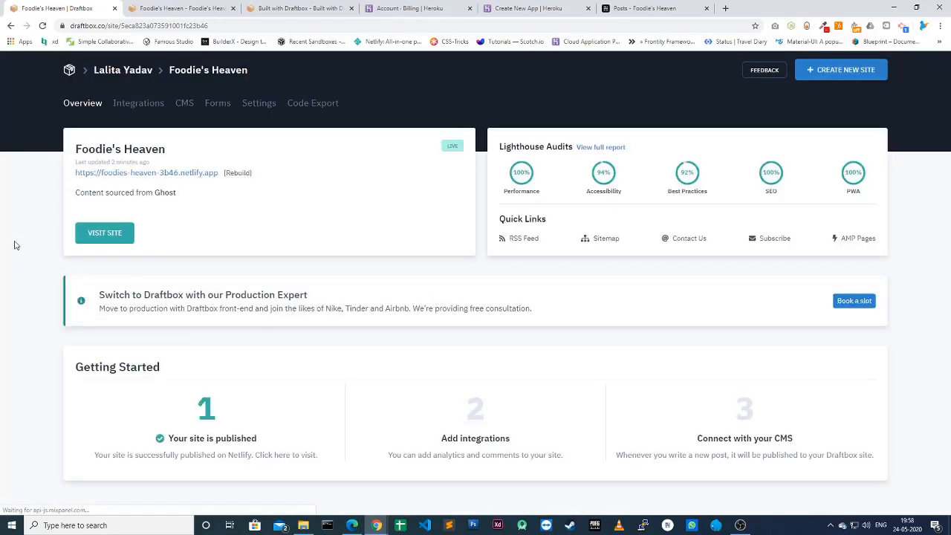
pyautogui.click(218, 102)
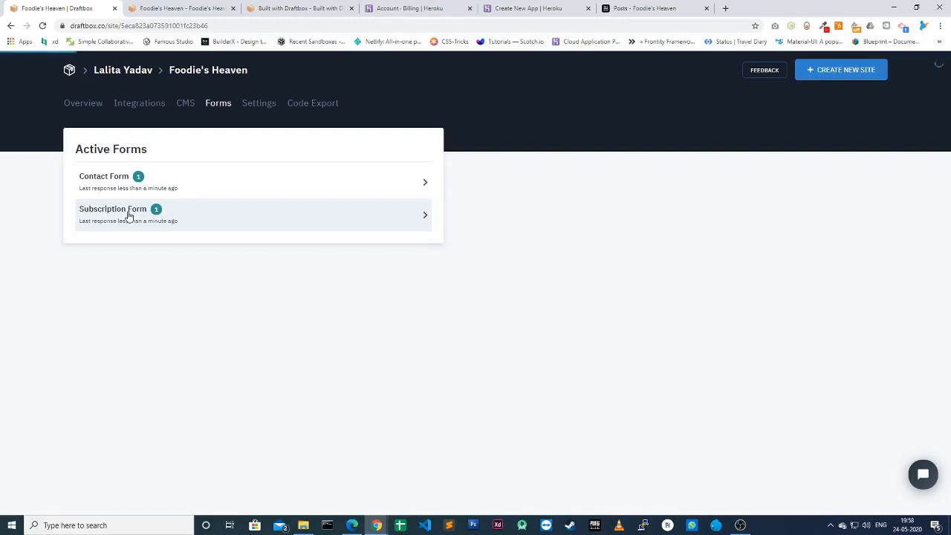
pyautogui.click(128, 213)
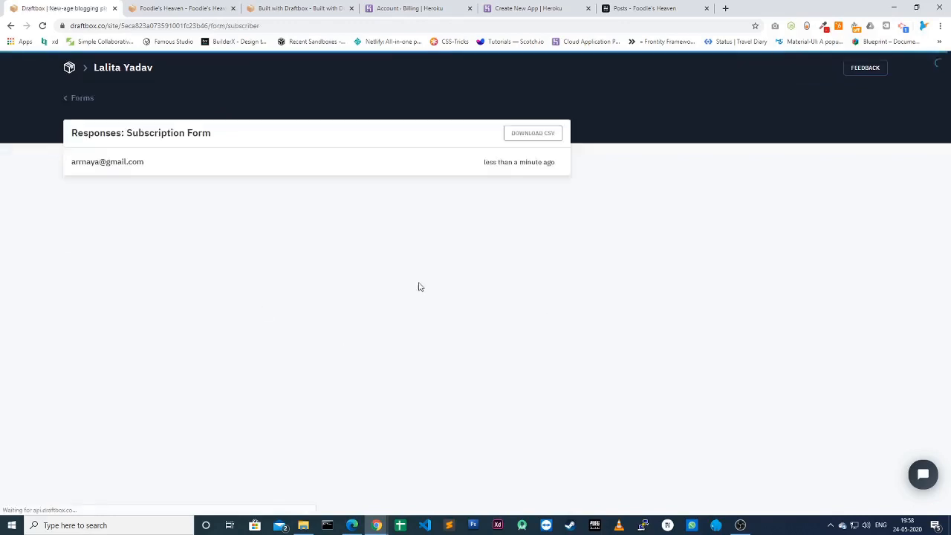
# Step: Inspect the Contact Form response's name, email and message, then go to Integrations
pyautogui.click(82, 98)
pyautogui.click(128, 176)
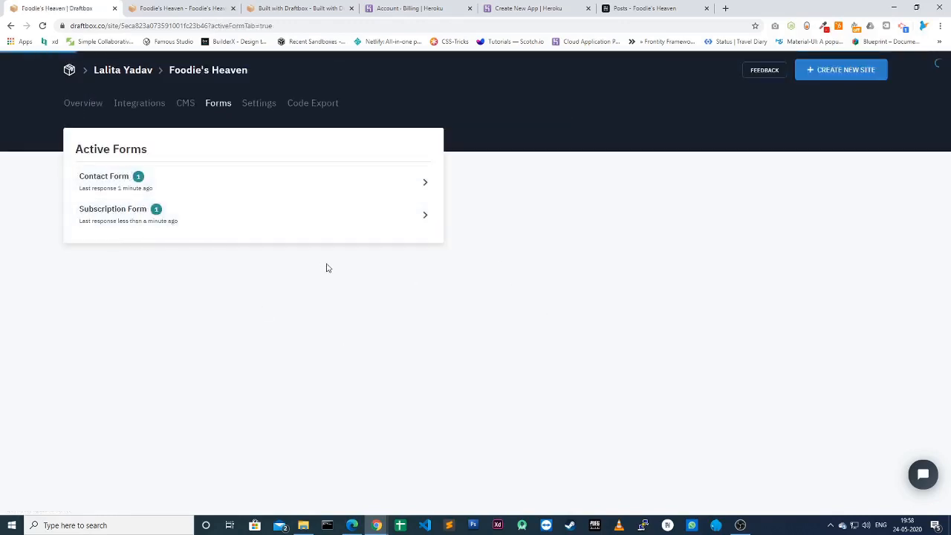
pyautogui.click(213, 168)
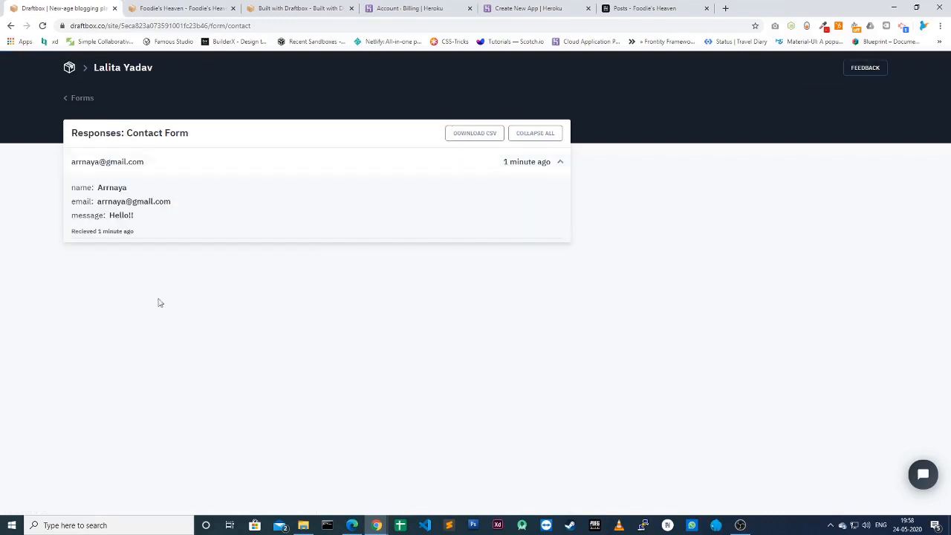
pyautogui.moveTo(72, 185); pyautogui.dragTo(157, 221)
pyautogui.click(158, 222)
pyautogui.click(65, 100)
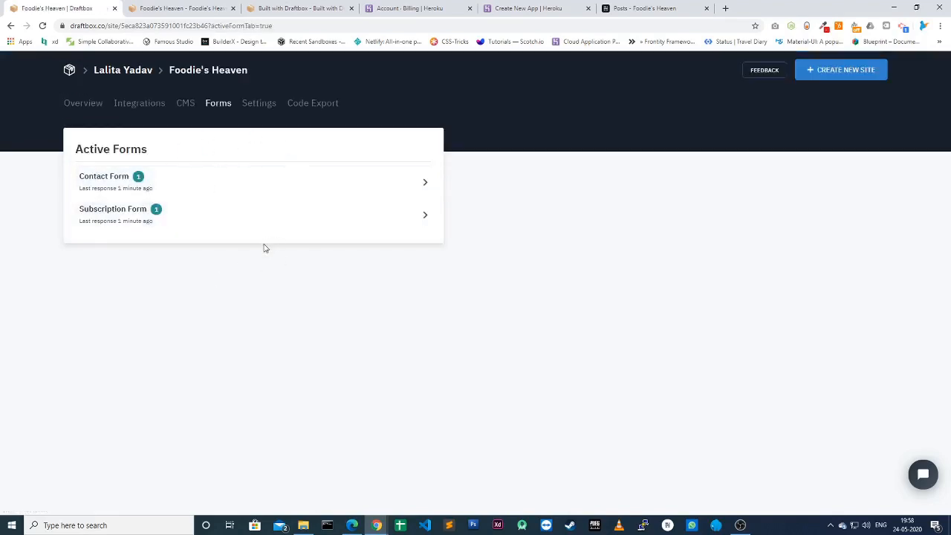
pyautogui.click(139, 105)
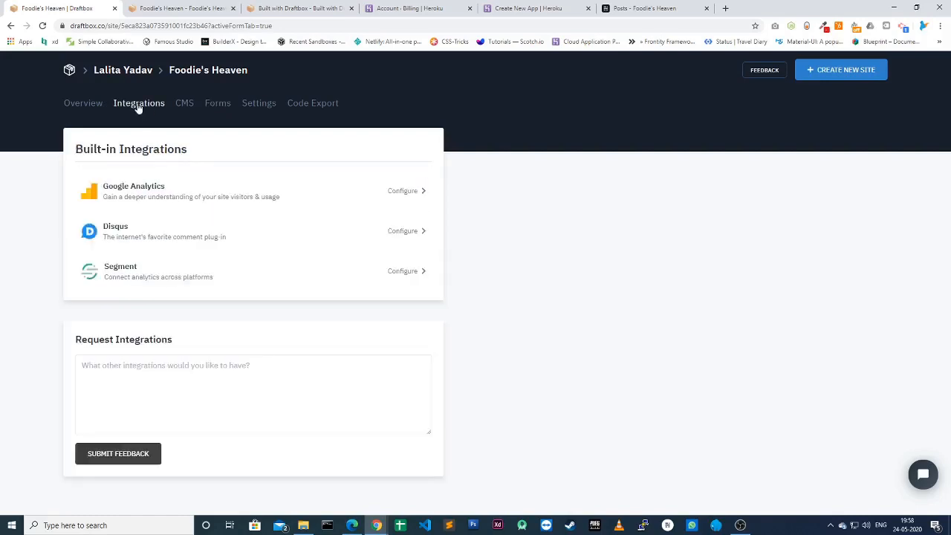
# Step: Look at the Google Analytics configuration, then open the Disqus integration's Shortname settings instead
pyautogui.click(173, 196)
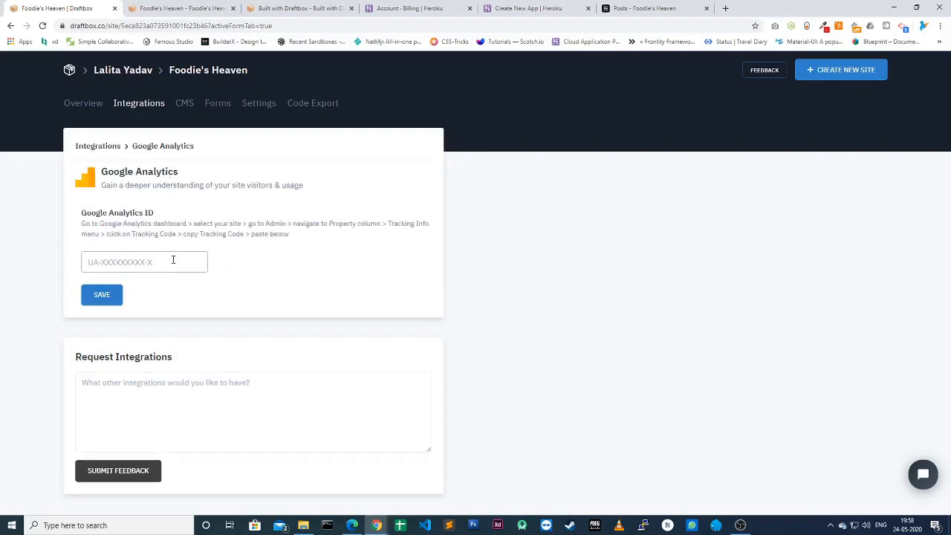
pyautogui.click(122, 262)
pyautogui.click(272, 290)
pyautogui.click(84, 109)
pyautogui.click(138, 103)
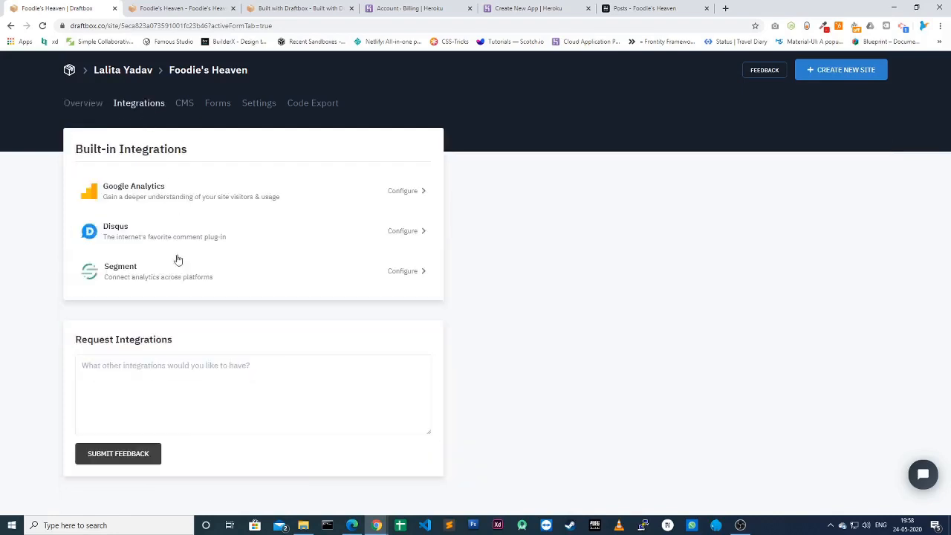
pyautogui.click(135, 235)
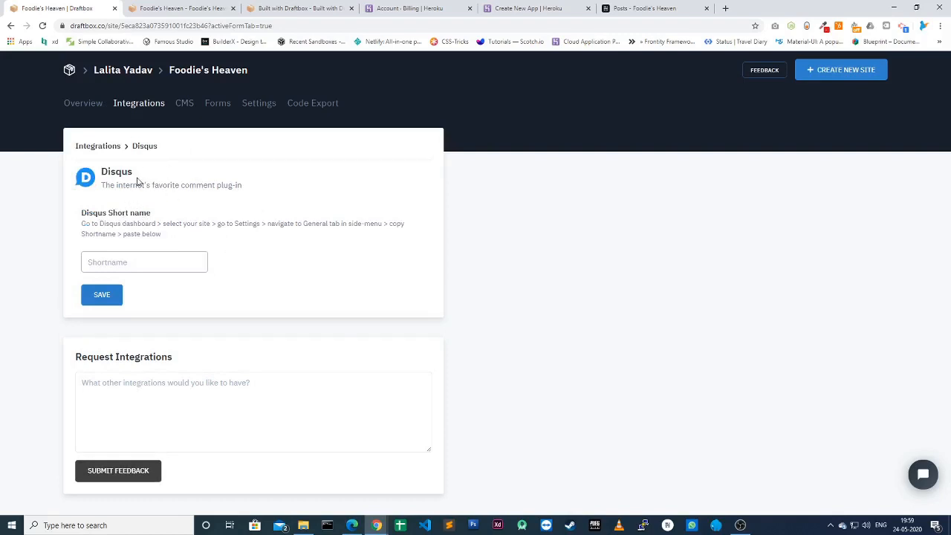
# Step: Save on-travel-diary as the Disqus shortname and return to the Overview once the site is Live
pyautogui.click(137, 261)
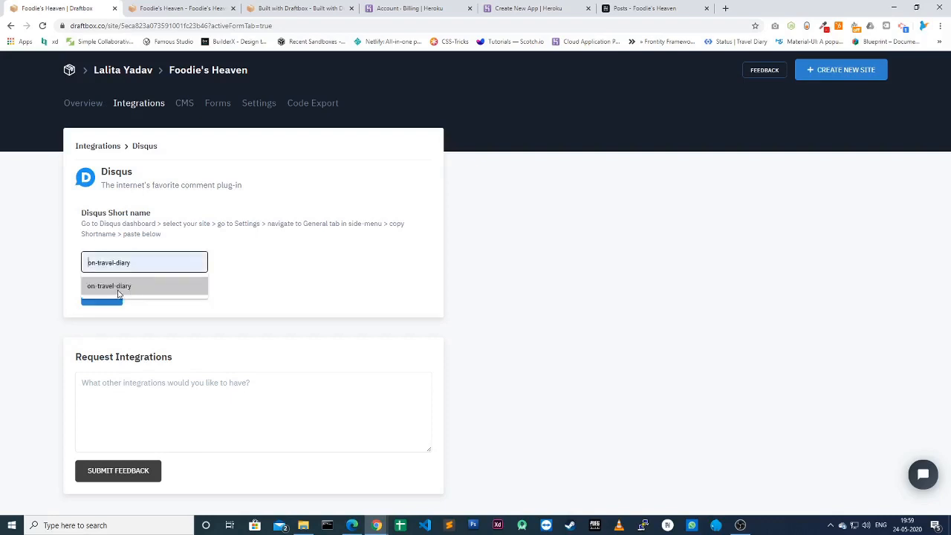
pyautogui.click(123, 288)
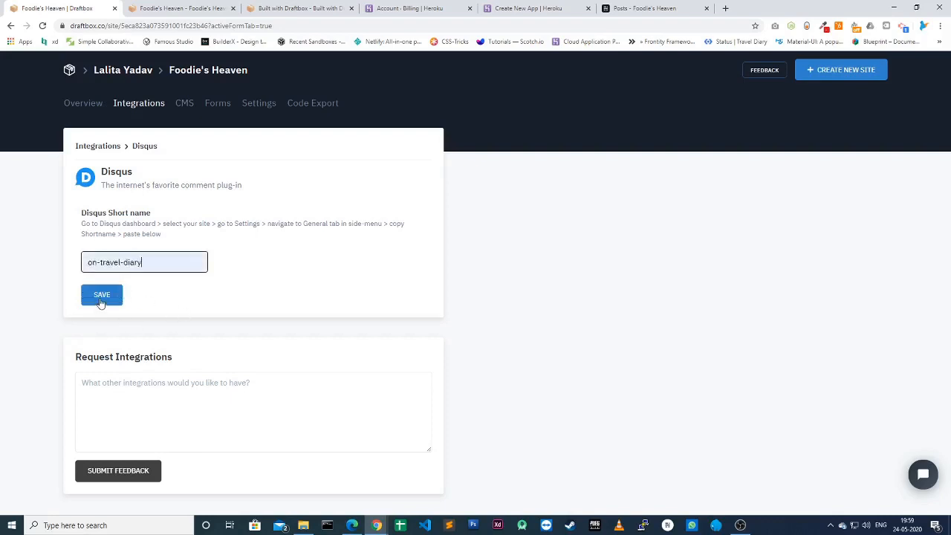
pyautogui.click(101, 301)
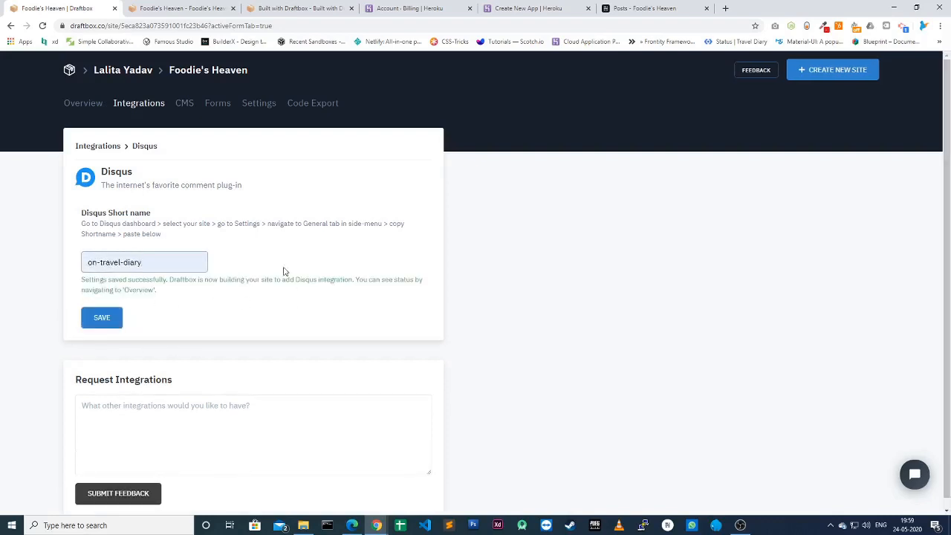
pyautogui.click(86, 107)
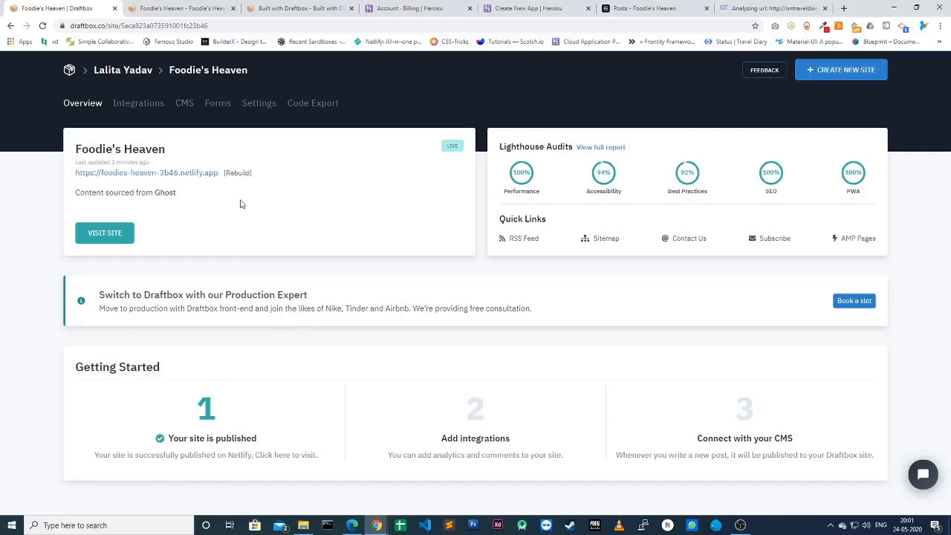
# Step: Open My First Post on the live site, reload it, and scroll down to the new Disqus comments
pyautogui.click(186, 175)
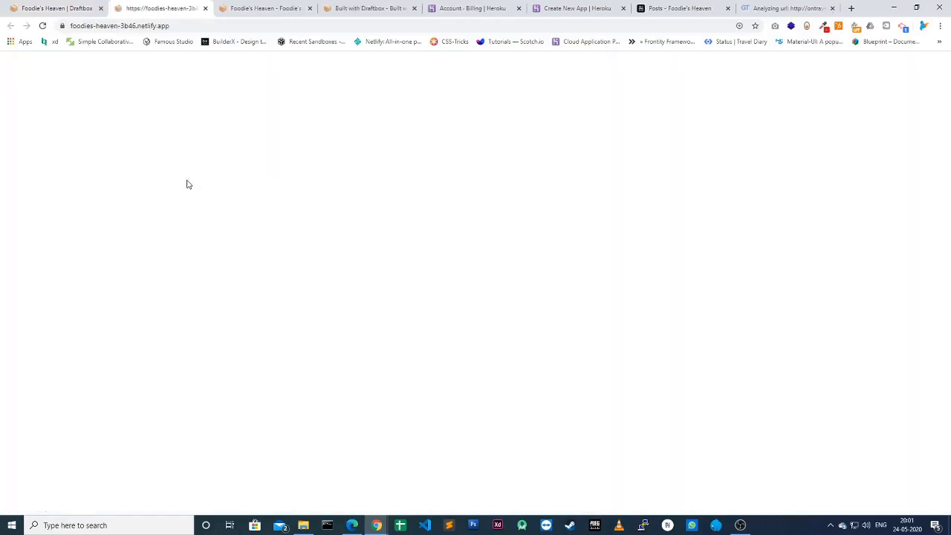
pyautogui.click(310, 9)
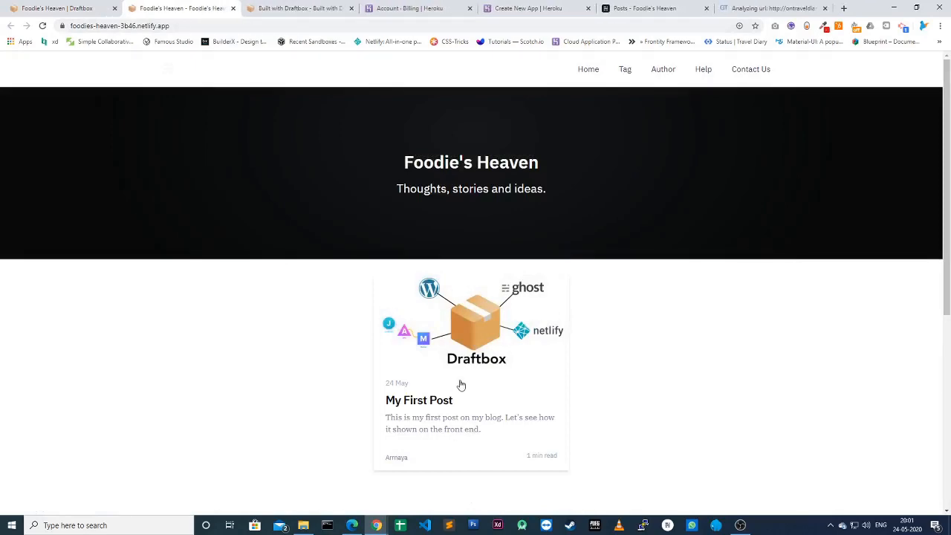
pyautogui.click(461, 385)
pyautogui.scroll(-3, 408, 433)
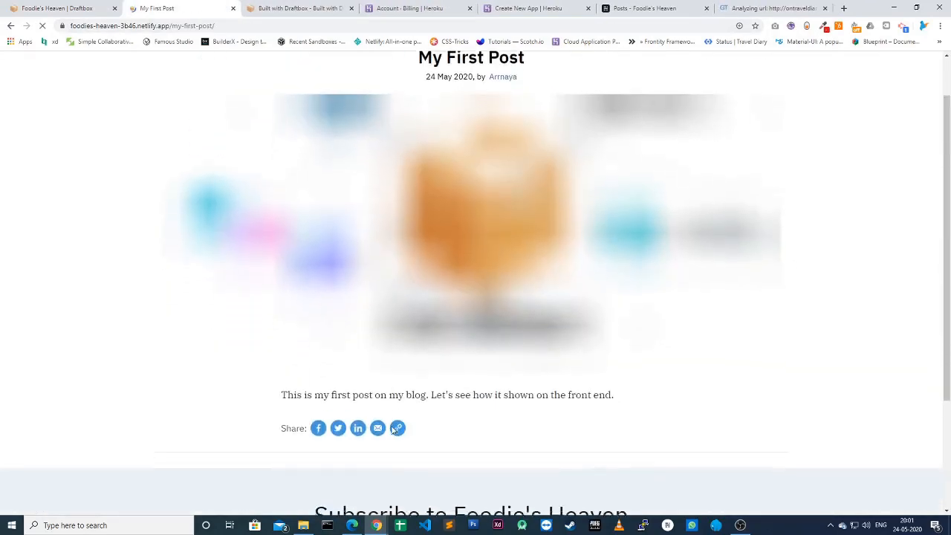
pyautogui.scroll(-2, 393, 429)
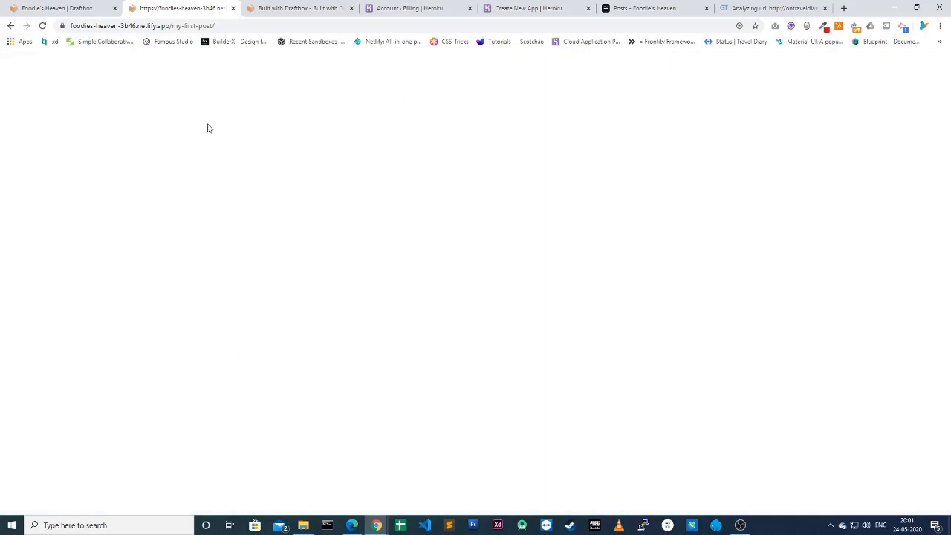
pyautogui.click(42, 25)
pyautogui.scroll(-5, 352, 282)
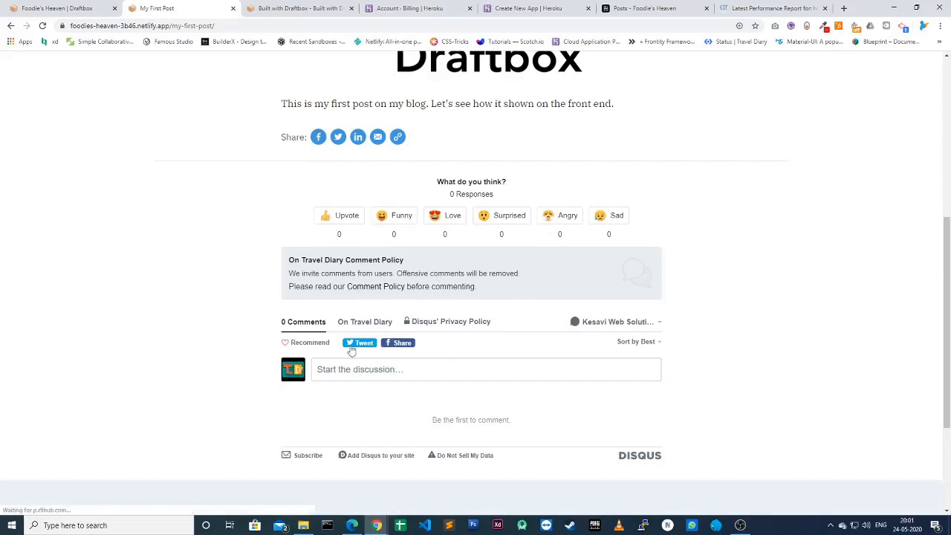
pyautogui.scroll(-3, 443, 360)
pyautogui.scroll(4, 438, 352)
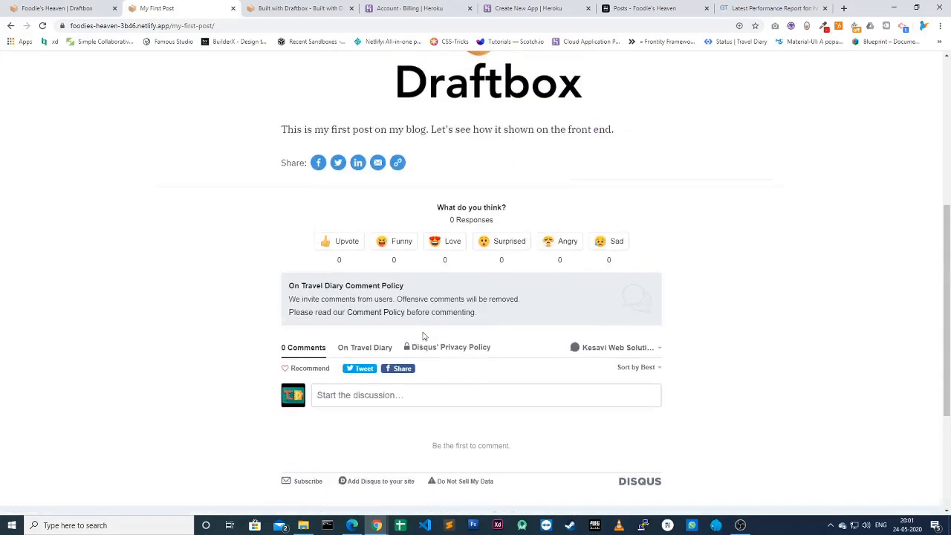
pyautogui.click(61, 10)
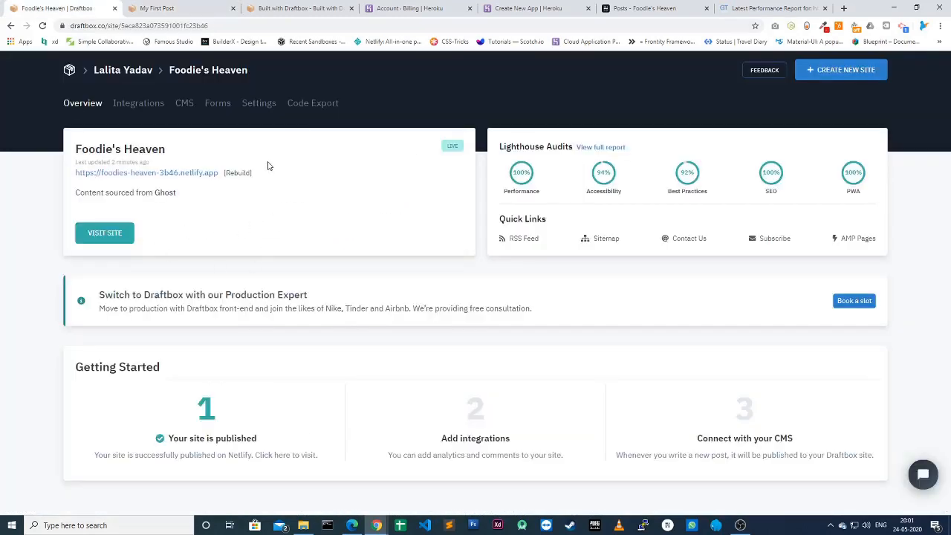
# Step: Go from Foodie's Heaven's Settings to Code Export, showing the zip download and .ghost.json setup instructions
pyautogui.click(260, 104)
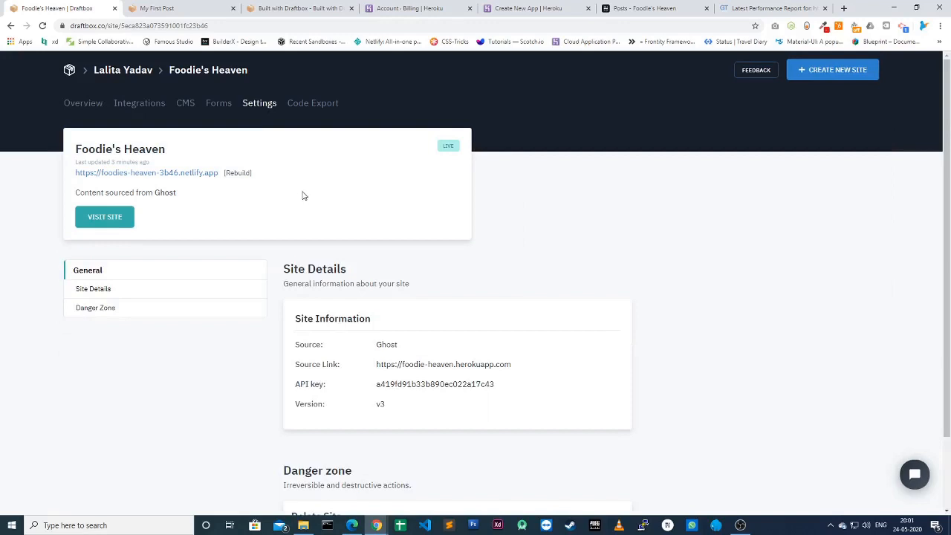
pyautogui.scroll(-2, 205, 322)
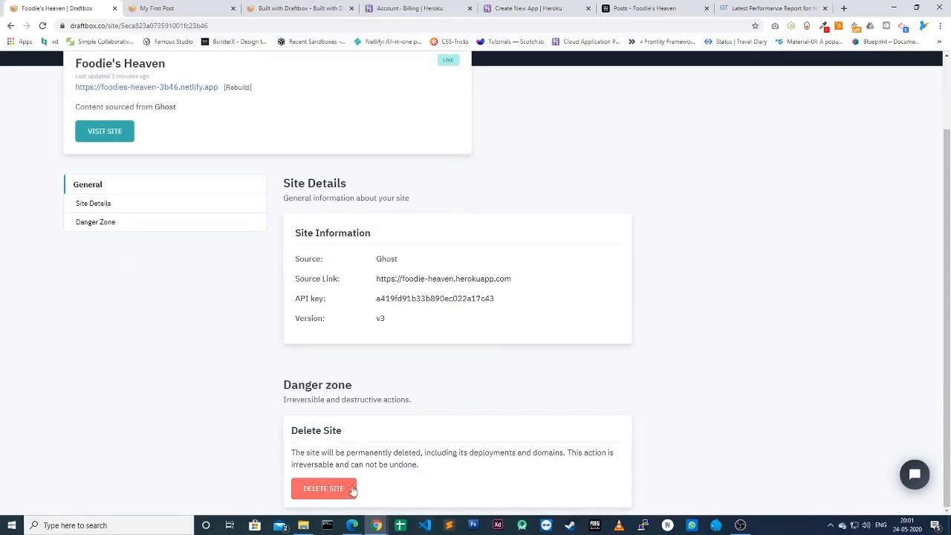
pyautogui.scroll(2, 353, 490)
pyautogui.click(305, 105)
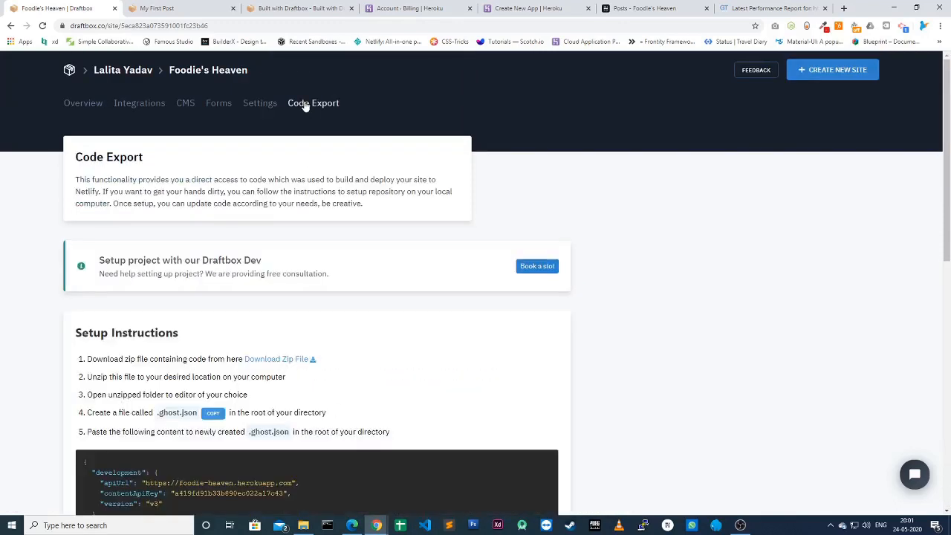